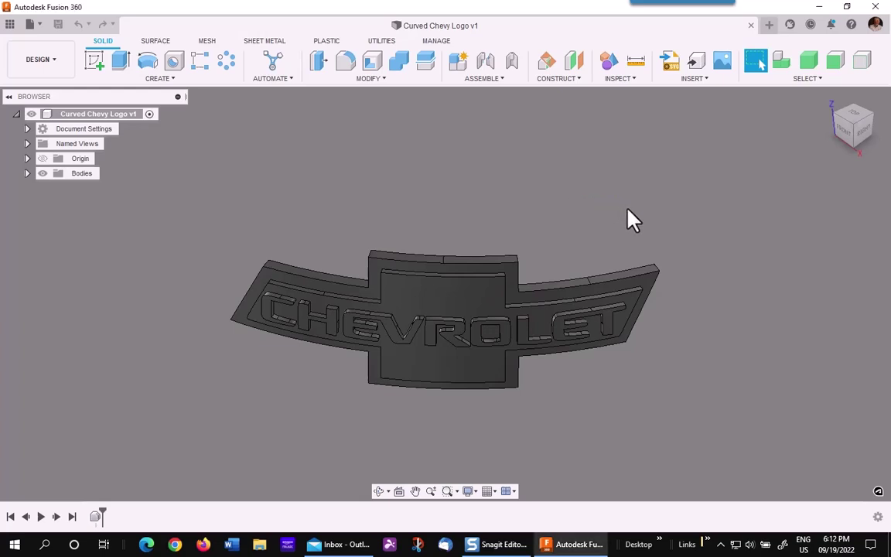
Measure the radius of the curved back face of the Chevrolet logo body
shift+middle_drag(633, 219, 520, 211)
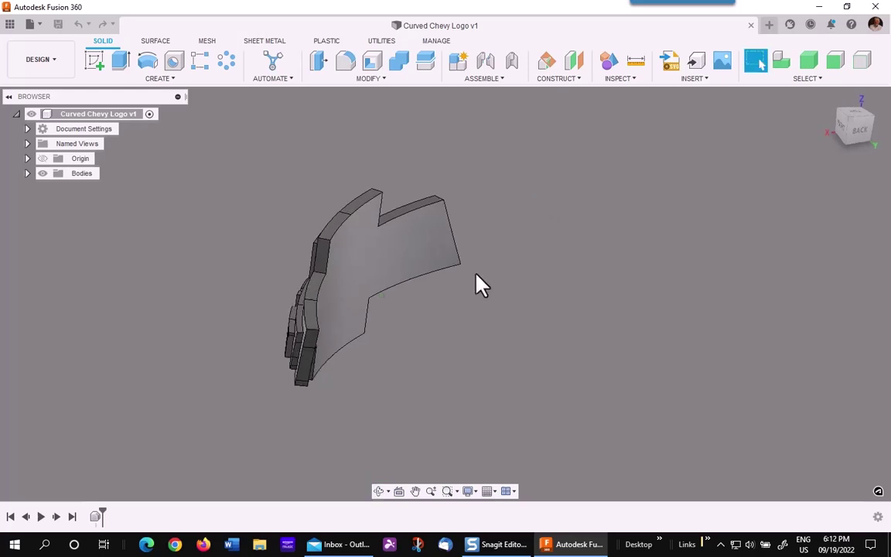
click(636, 64)
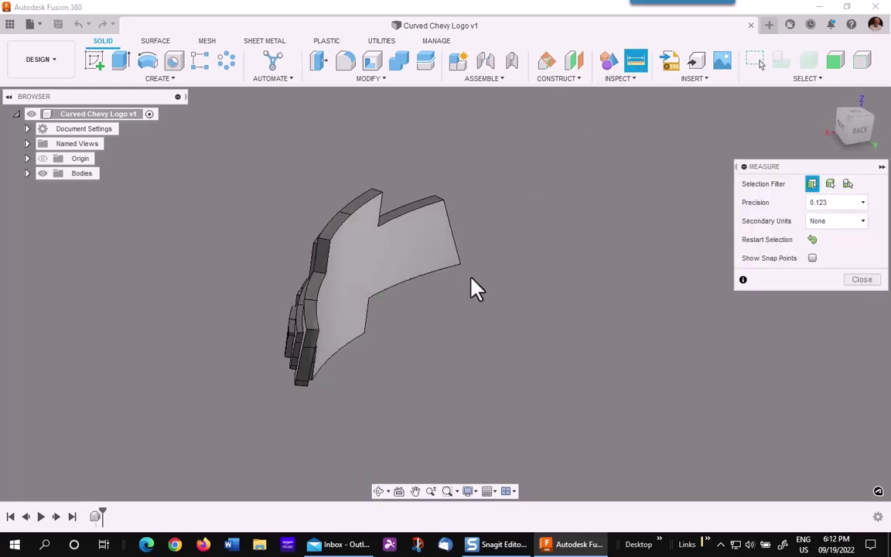
click(404, 272)
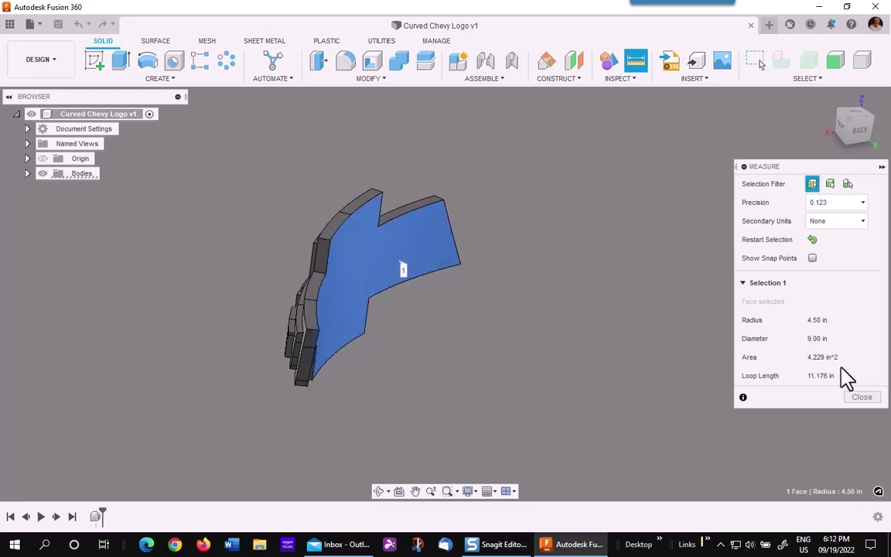
click(860, 397)
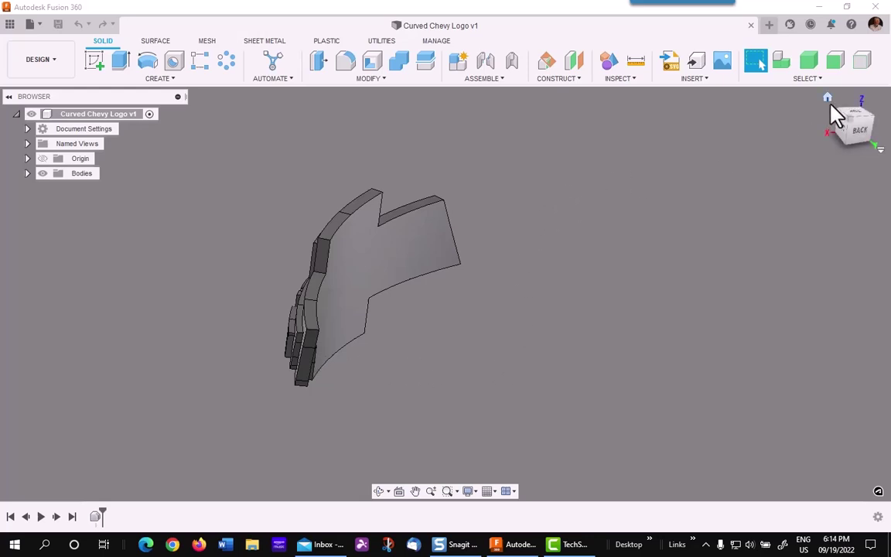
Start a new sketch on the horizontal XY origin plane
click(94, 62)
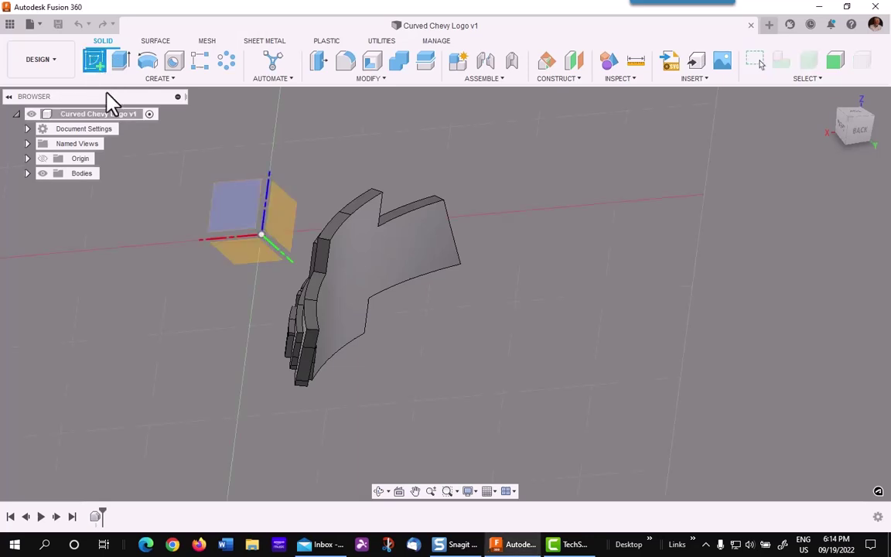
scroll(195, 298, up, 2)
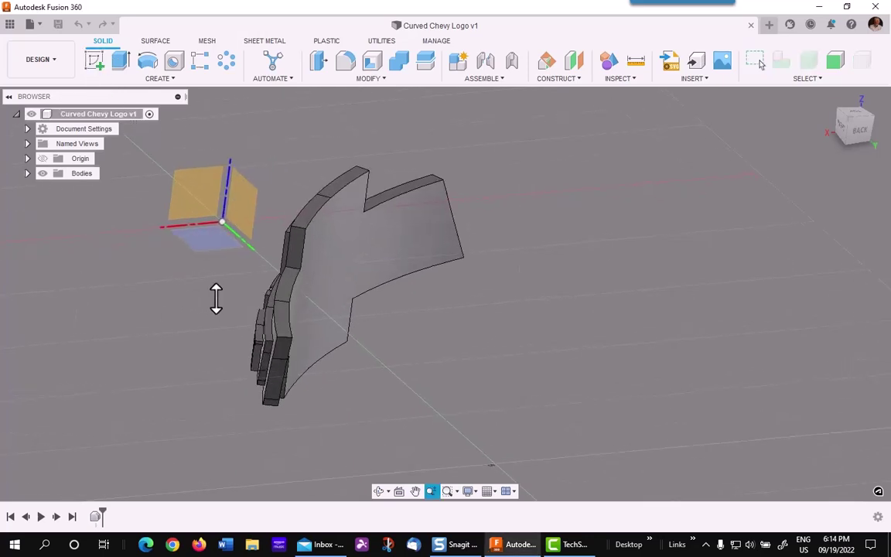
mouse_move(215, 313)
shift+middle_down()
mouse_move(229, 298)
mouse_move(255, 303)
mouse_move(266, 316)
mouse_move(253, 294)
mouse_move(242, 299)
mouse_move(260, 312)
shift+middle_up()
key(s)
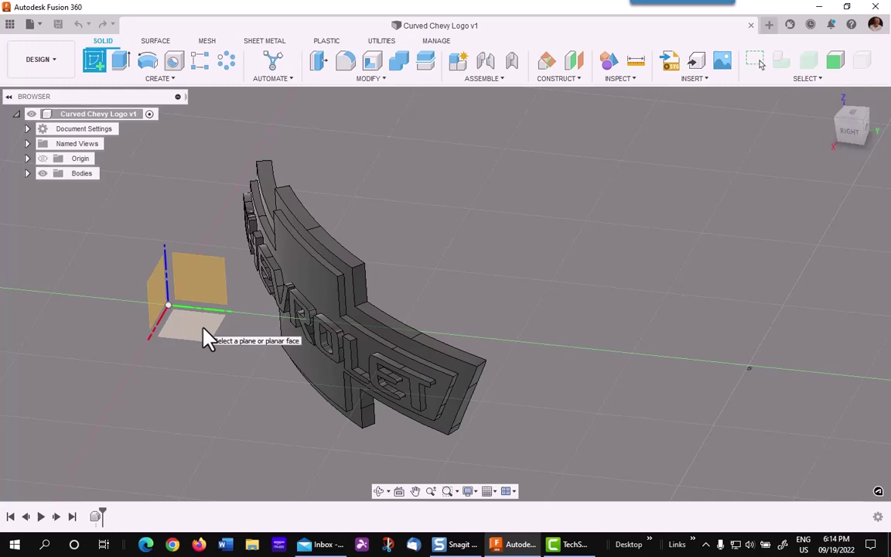
click(207, 339)
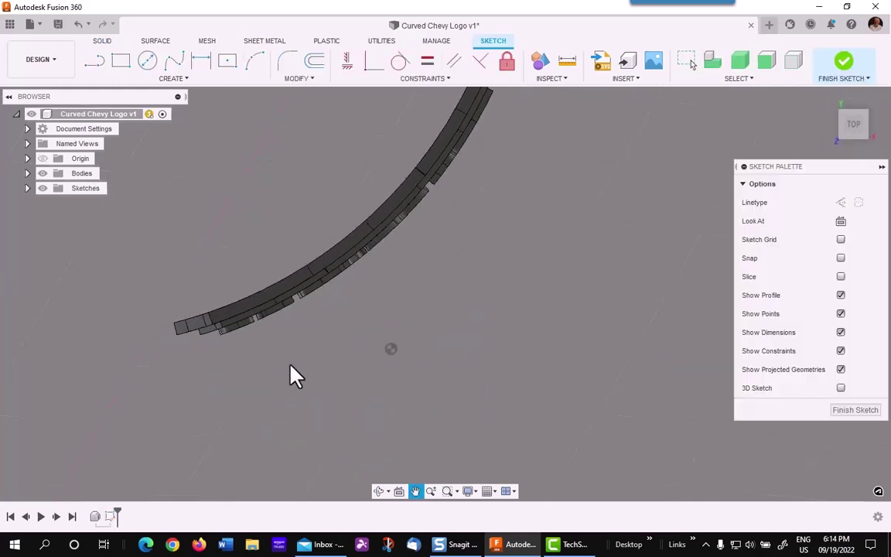
Intersect the logo's curved back face with the sketch plane, keeping the projection link on
mouse_move(400, 324)
shift+middle_down()
mouse_move(461, 342)
mouse_move(493, 314)
mouse_move(572, 379)
shift+middle_up()
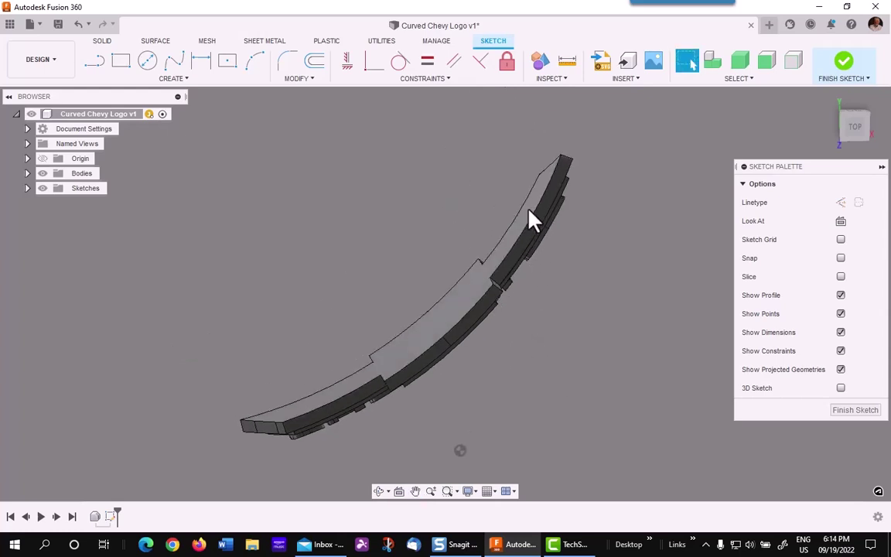
click(177, 81)
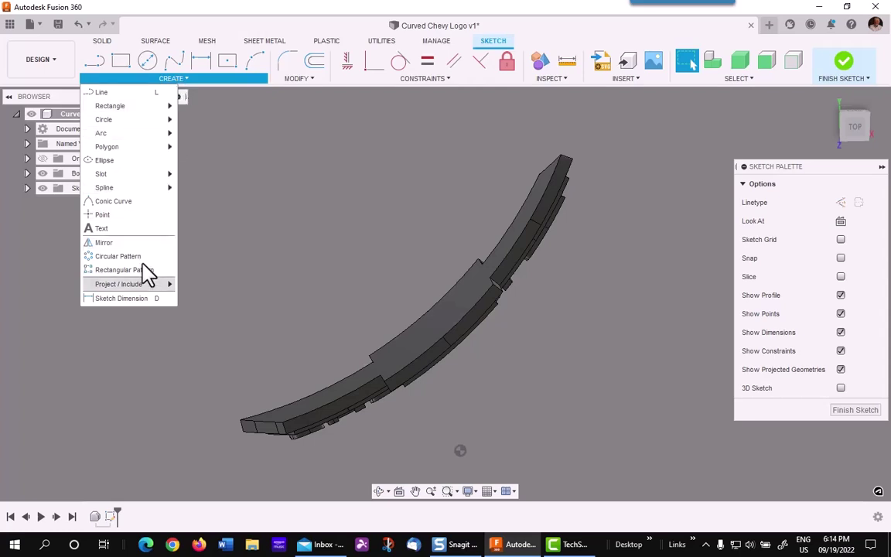
mouse_move(155, 285)
click(187, 298)
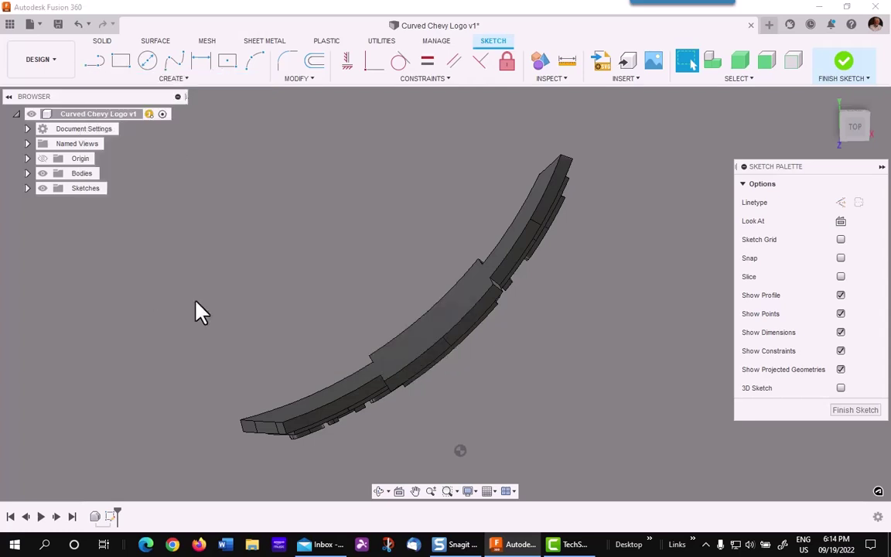
click(441, 318)
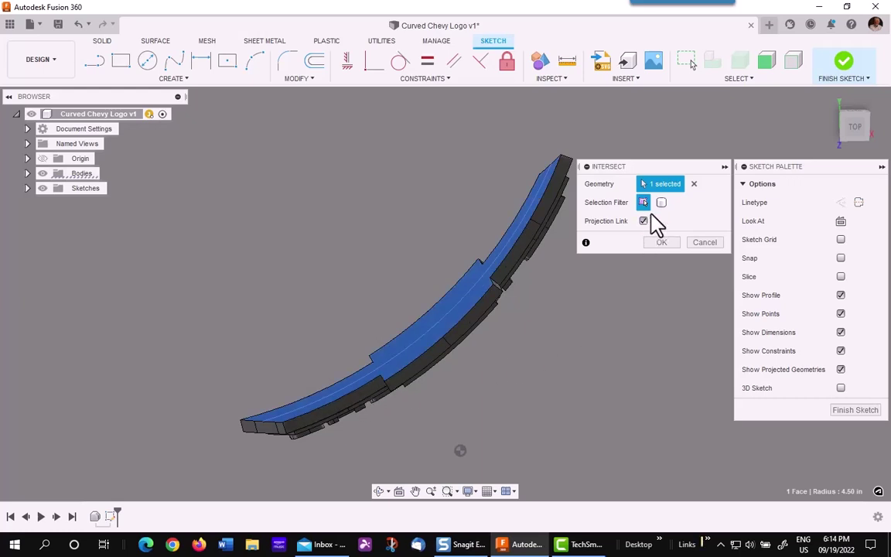
click(662, 243)
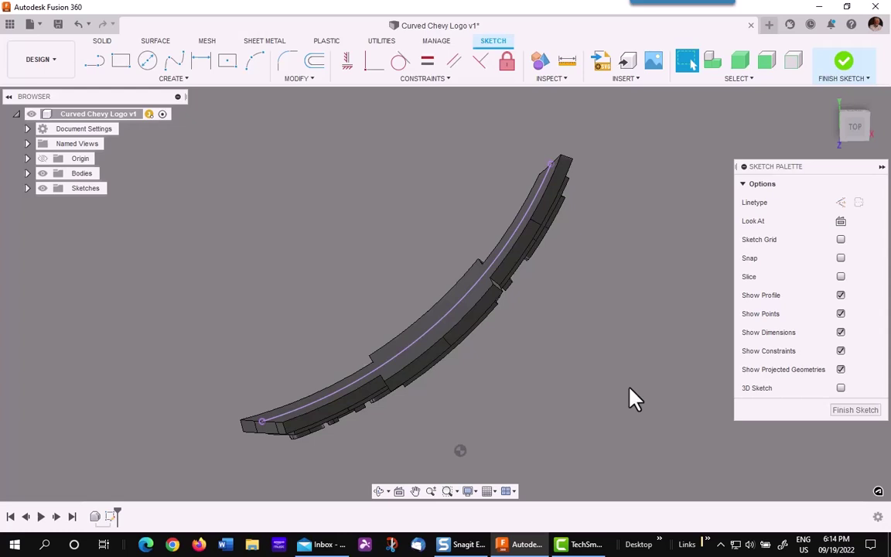
Sketch a center point arc behind the logo with a radius of about 3 in, spanning about 117 degrees
click(170, 79)
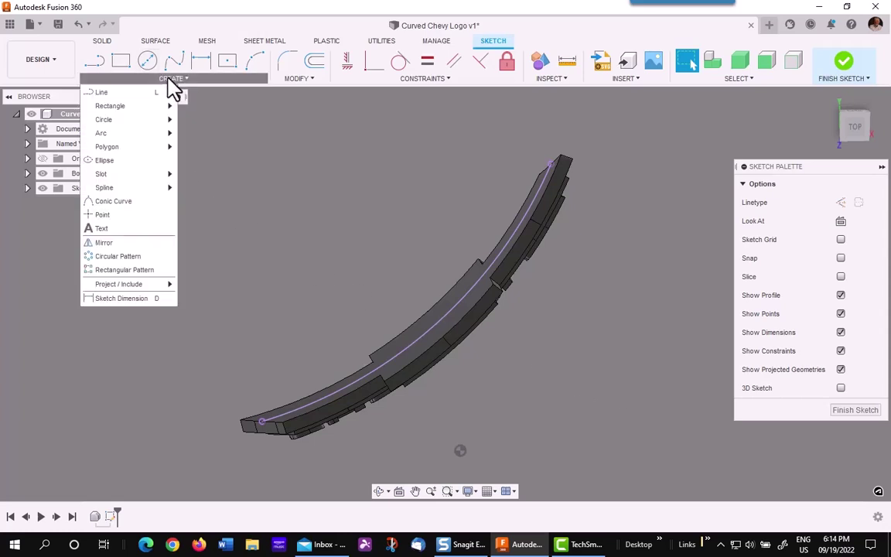
mouse_move(113, 135)
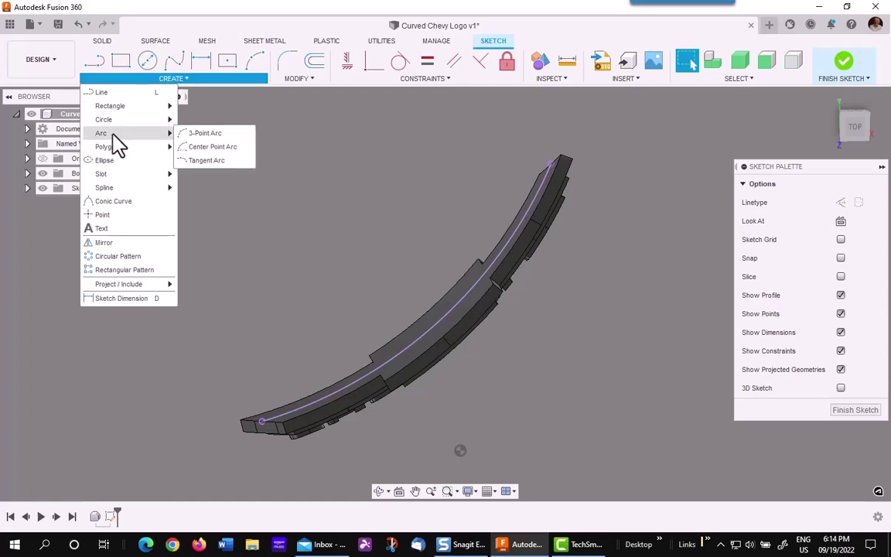
click(192, 147)
middle_drag(224, 175, 364, 253)
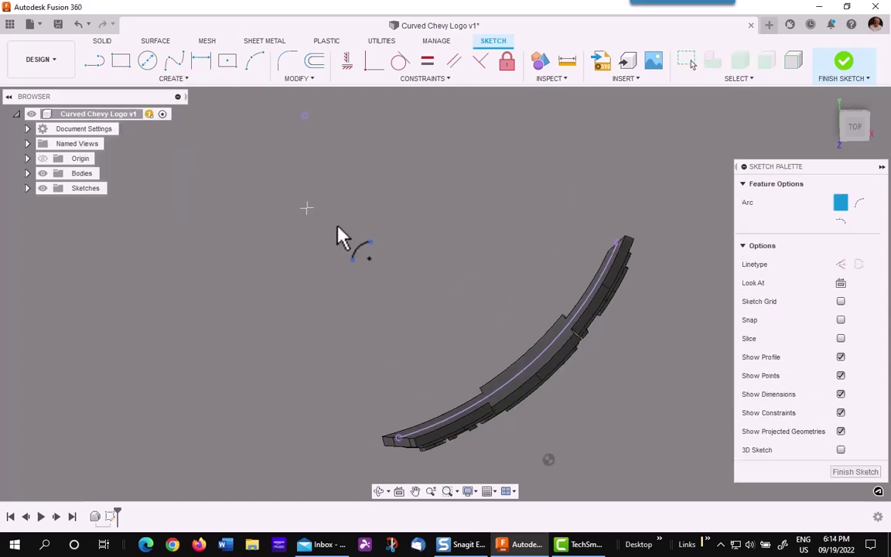
click(306, 204)
click(237, 421)
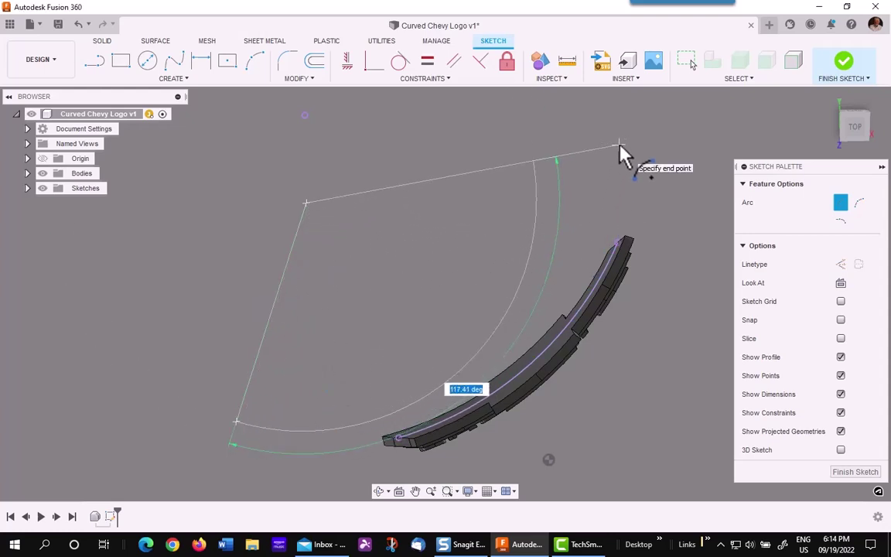
click(619, 144)
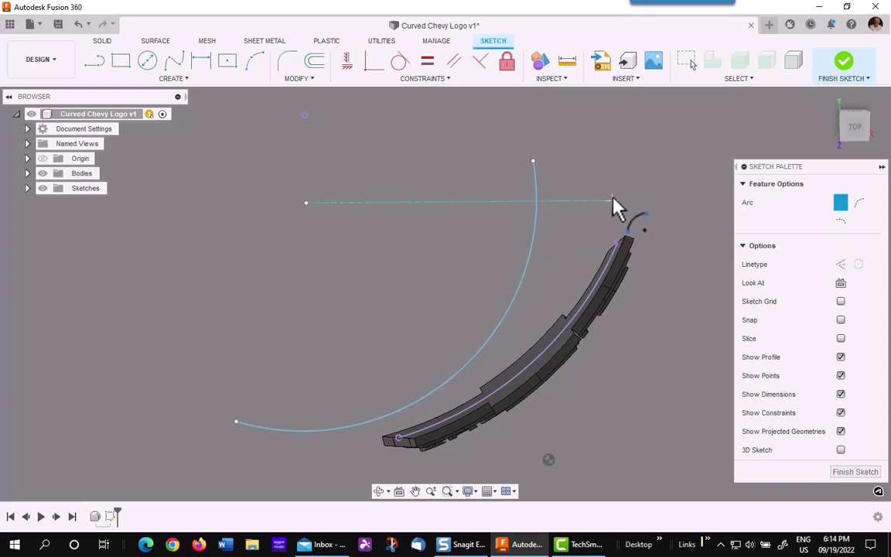
key(Escape)
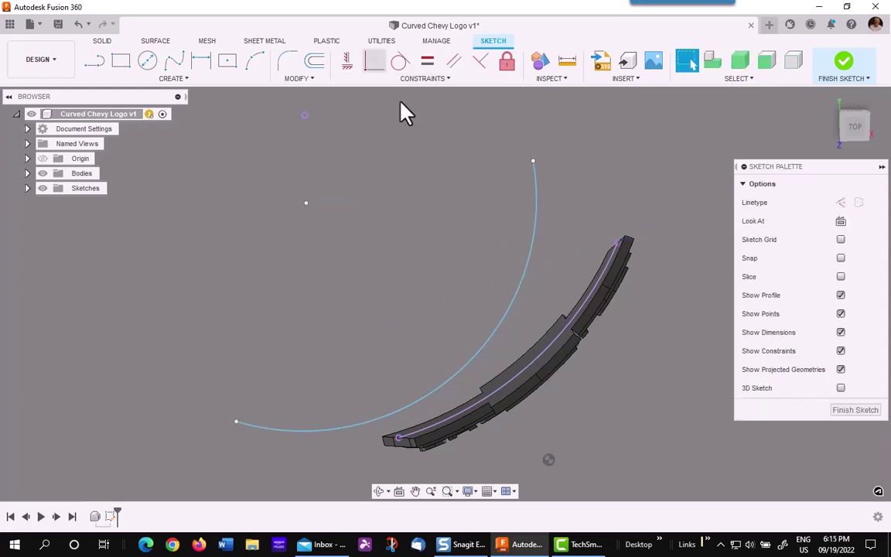
Make the new arc coincident with both end points of the intersected curve on the logo's back face
click(370, 63)
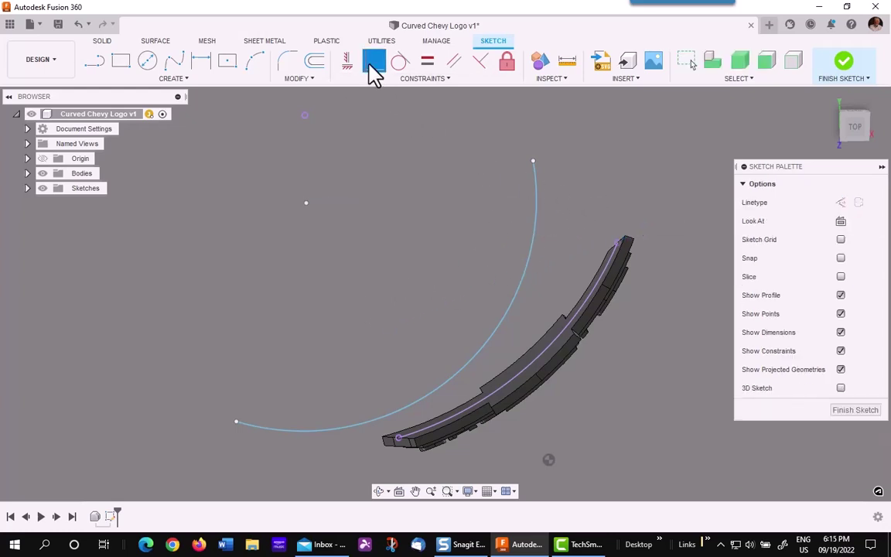
click(540, 193)
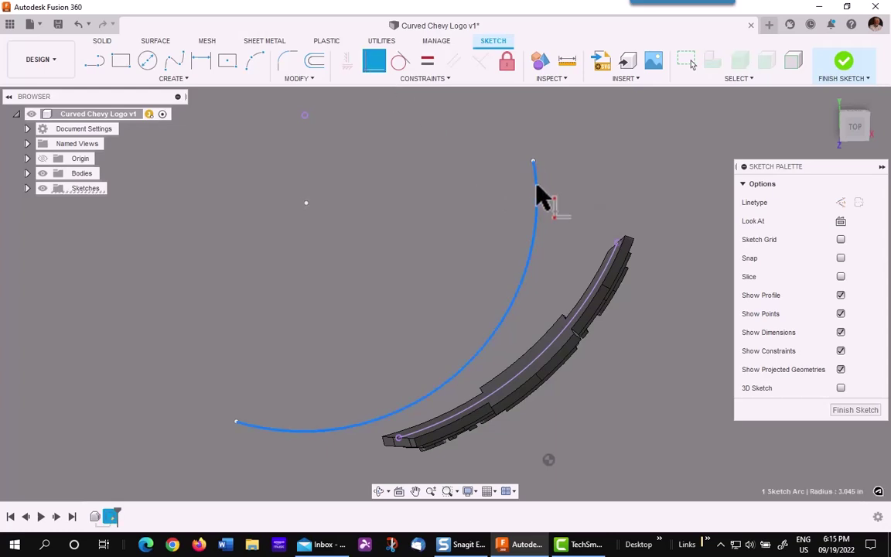
mouse_move(541, 193)
middle_down()
mouse_move(586, 219)
mouse_move(532, 161)
middle_up()
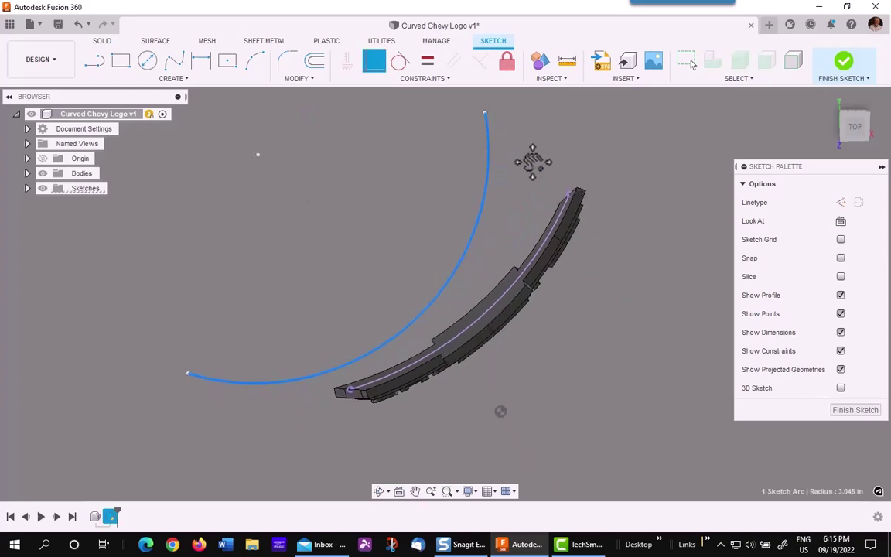
click(570, 198)
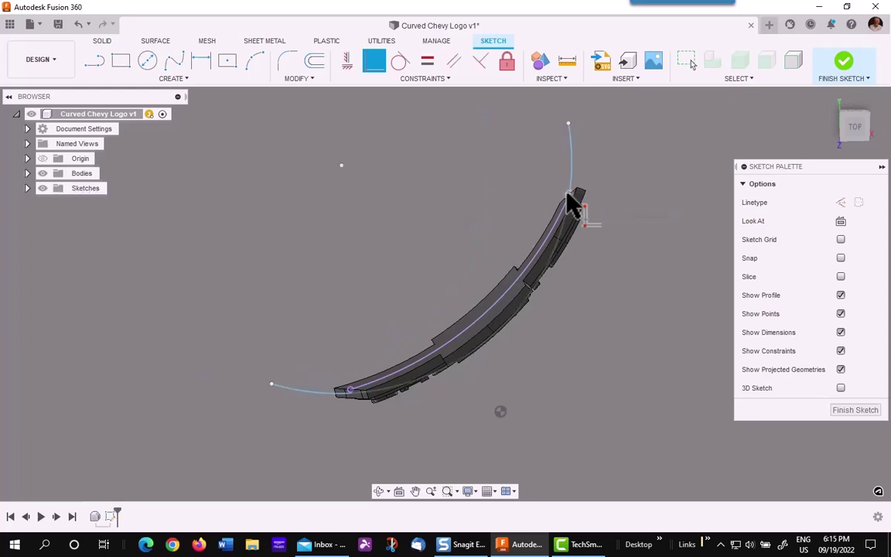
click(313, 392)
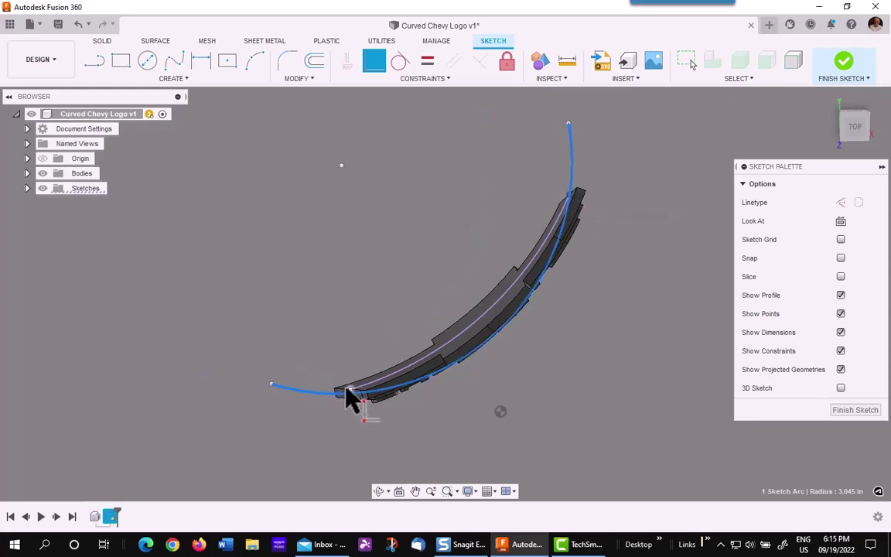
click(348, 393)
Make the new arc concentric with the intersected curve of the logo's back face
click(422, 80)
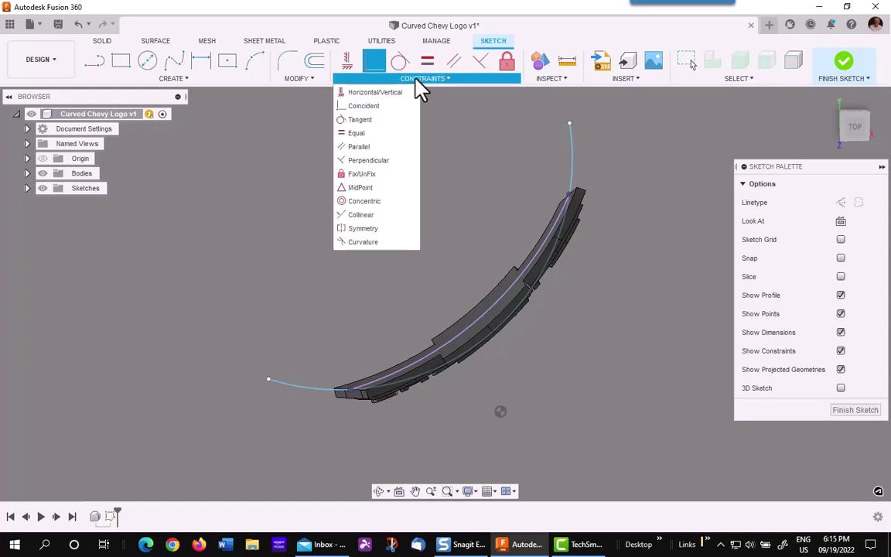
click(375, 200)
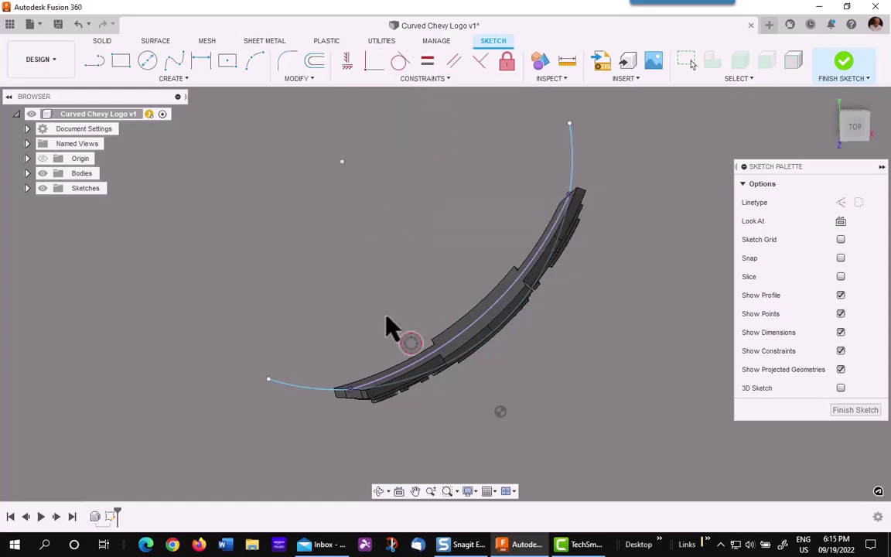
click(437, 377)
click(432, 367)
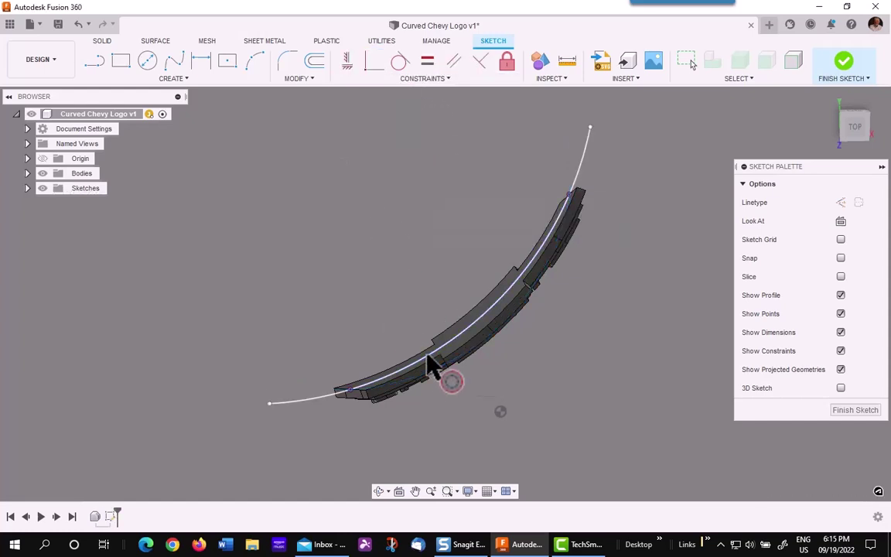
Shorten both free ends of the arc so they extend only slightly past the logo
mouse_move(523, 414)
middle_down()
mouse_move(502, 403)
mouse_move(506, 466)
middle_up()
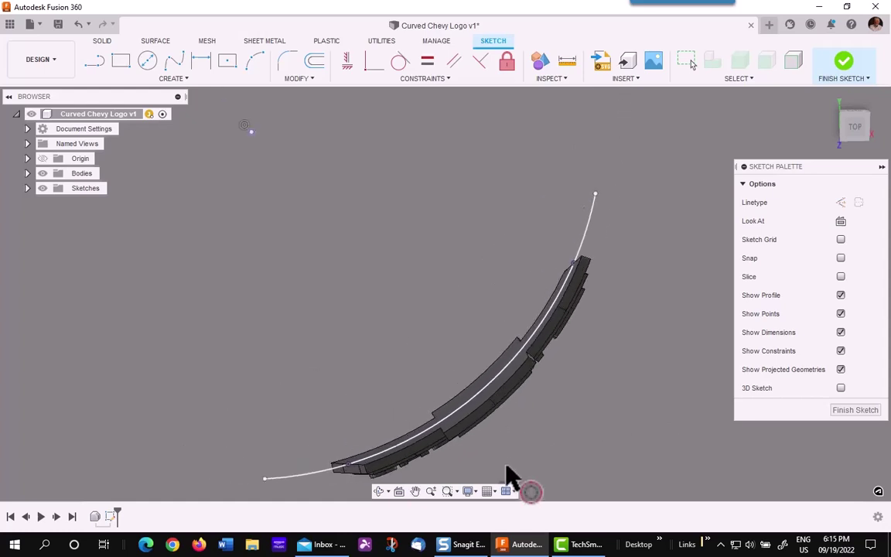
click(596, 198)
click(598, 194)
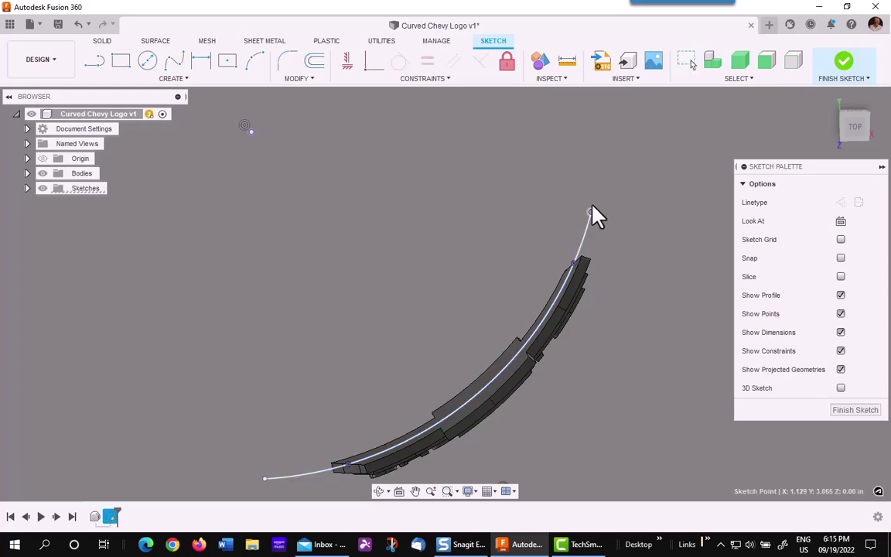
mouse_move(587, 227)
middle_down()
mouse_move(417, 290)
mouse_move(457, 210)
middle_up()
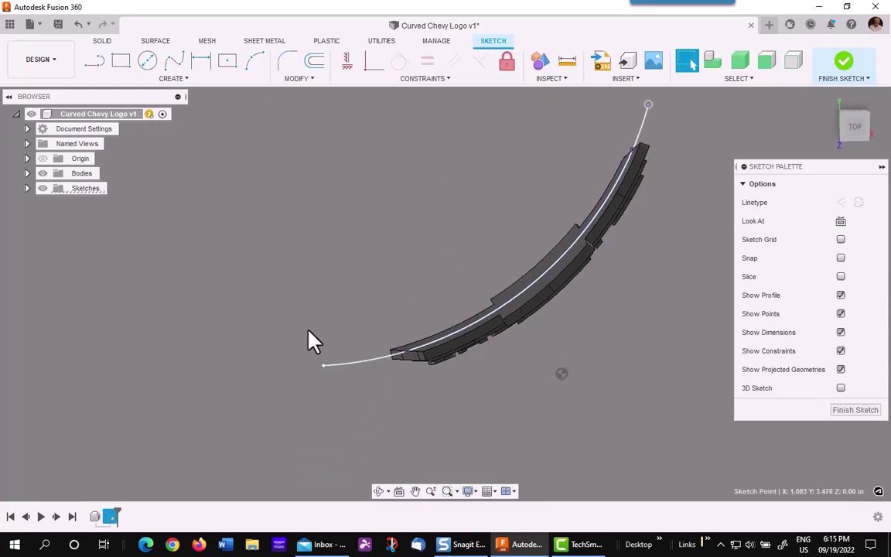
drag(324, 364, 345, 364)
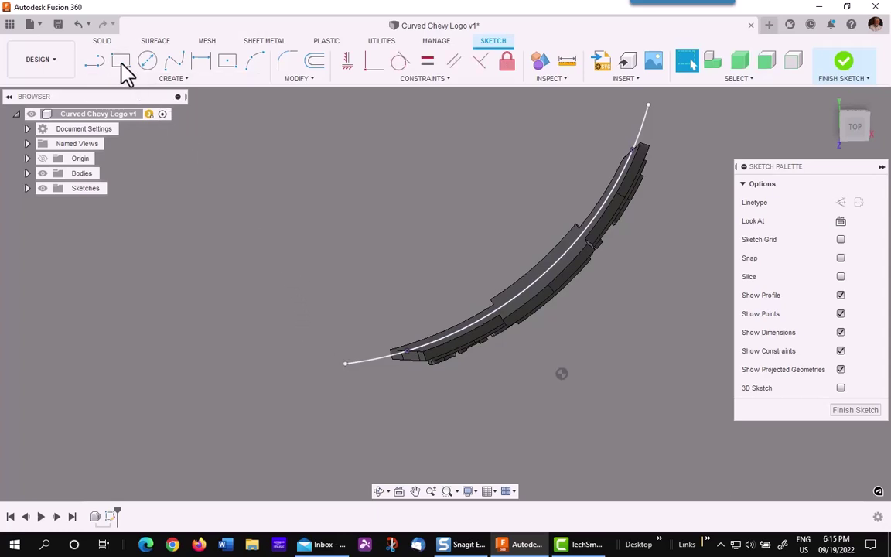
Draw a tangent line about 0.3 in long outward from the arc's lower end point
click(95, 62)
scroll(323, 368, up, 3)
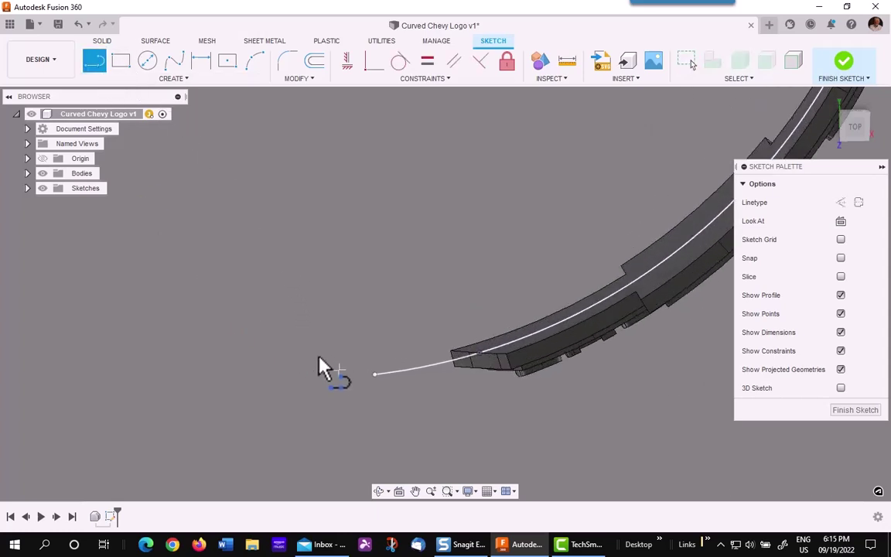
click(368, 381)
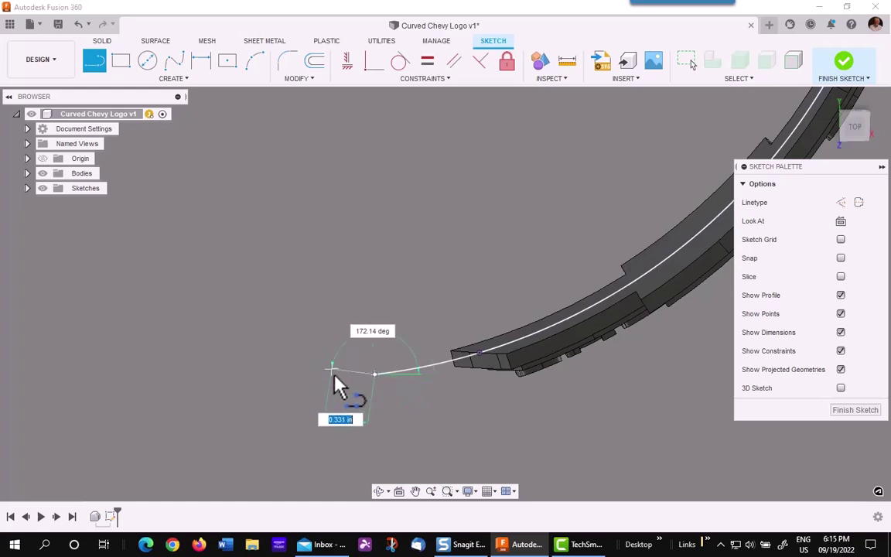
click(332, 379)
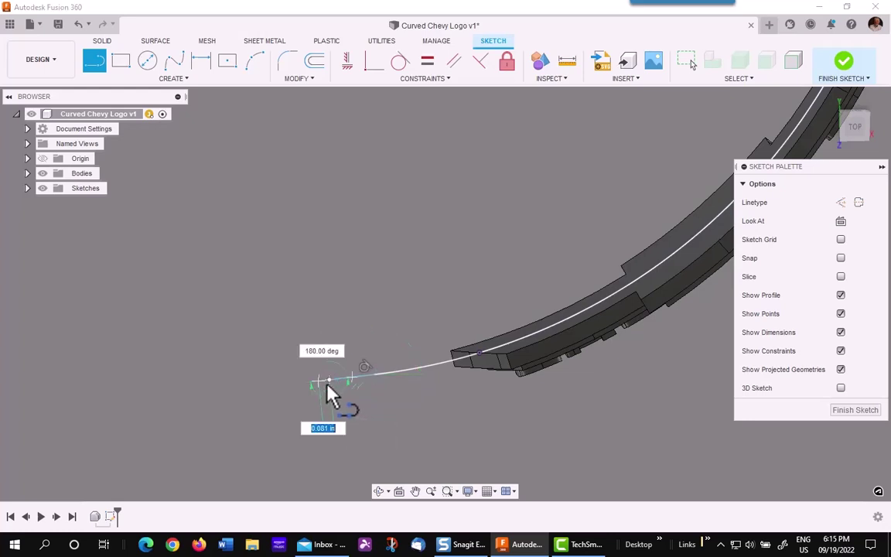
key(Escape)
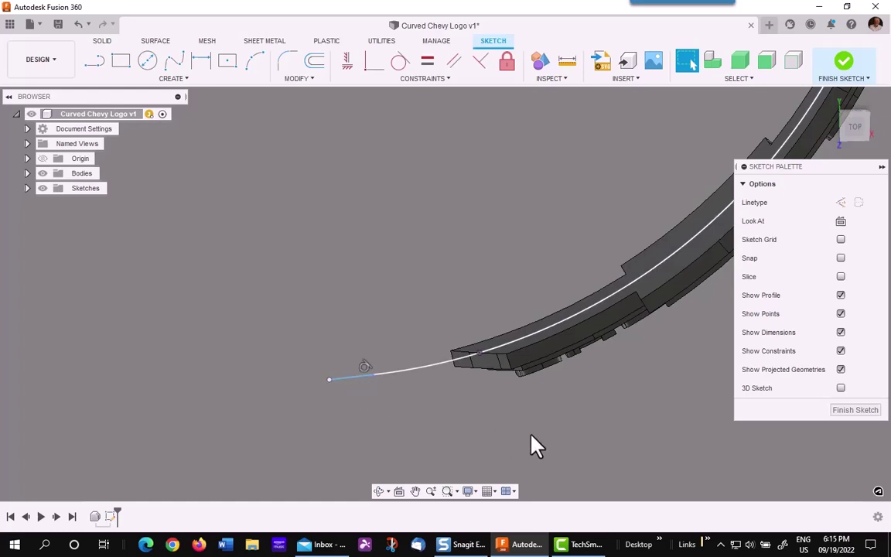
Finish the sketch and create a sheet metal flange from the whole curve as a new body, symmetric with a 1.25 in distance
click(845, 61)
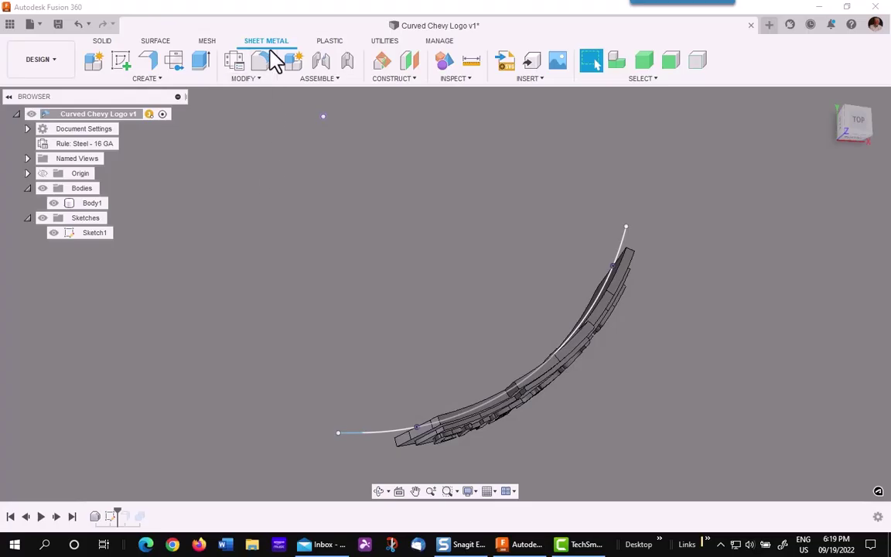
click(149, 63)
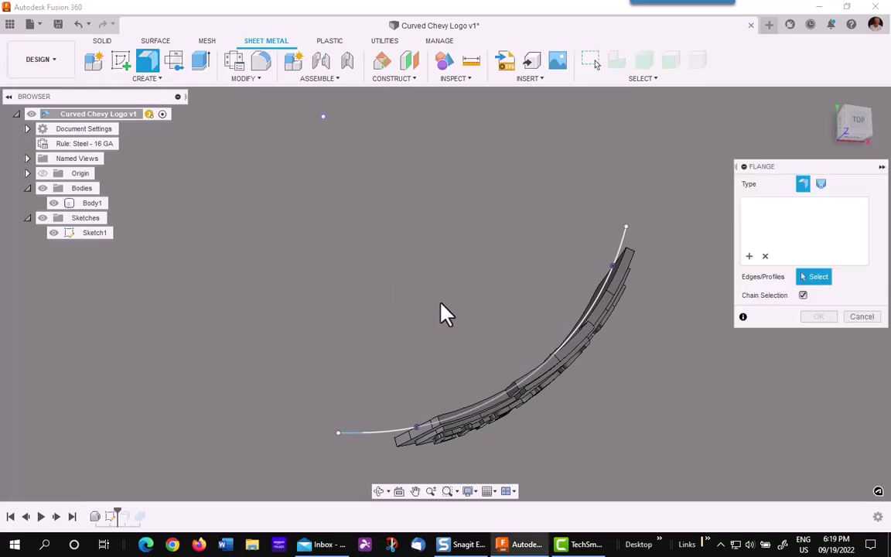
scroll(400, 386, up, 2)
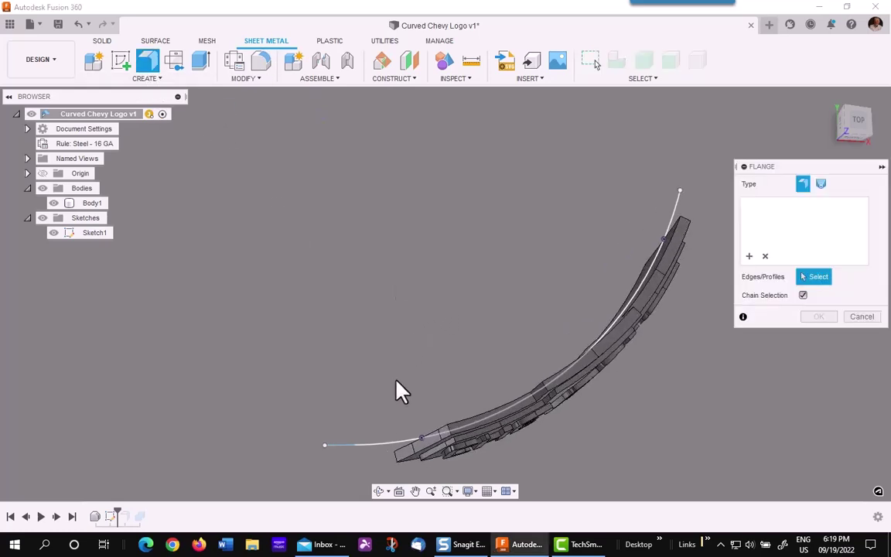
click(389, 443)
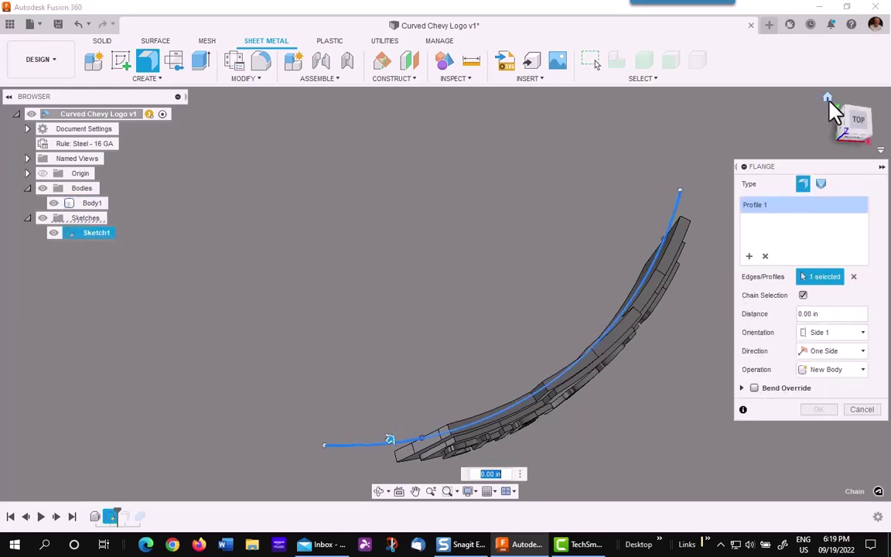
click(828, 98)
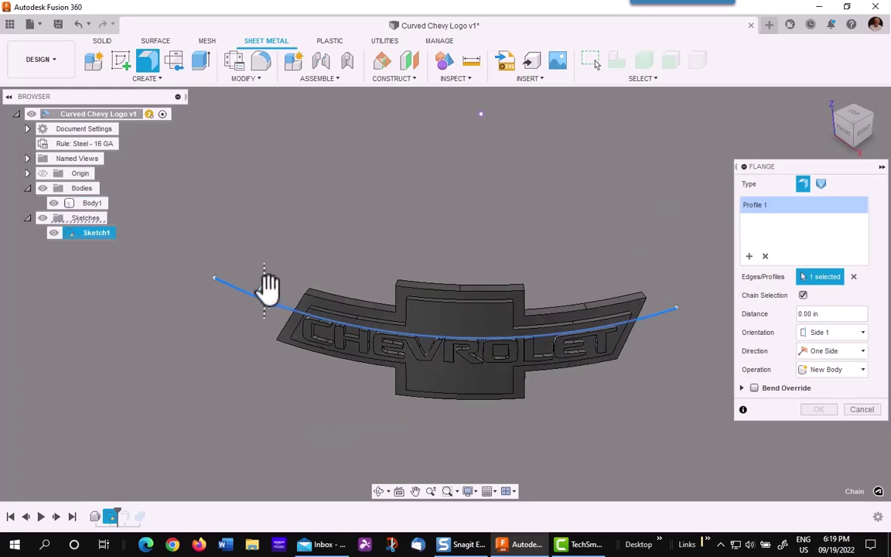
drag(266, 286, 268, 270)
click(853, 352)
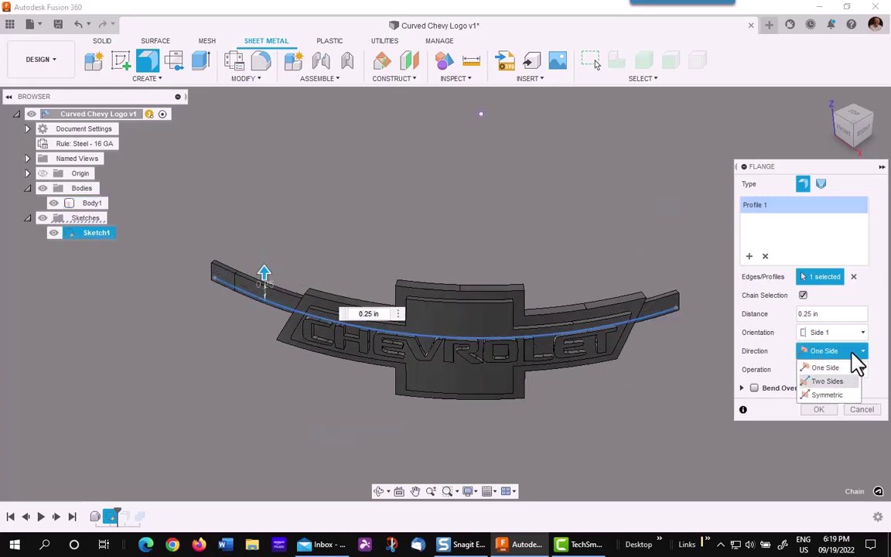
click(824, 395)
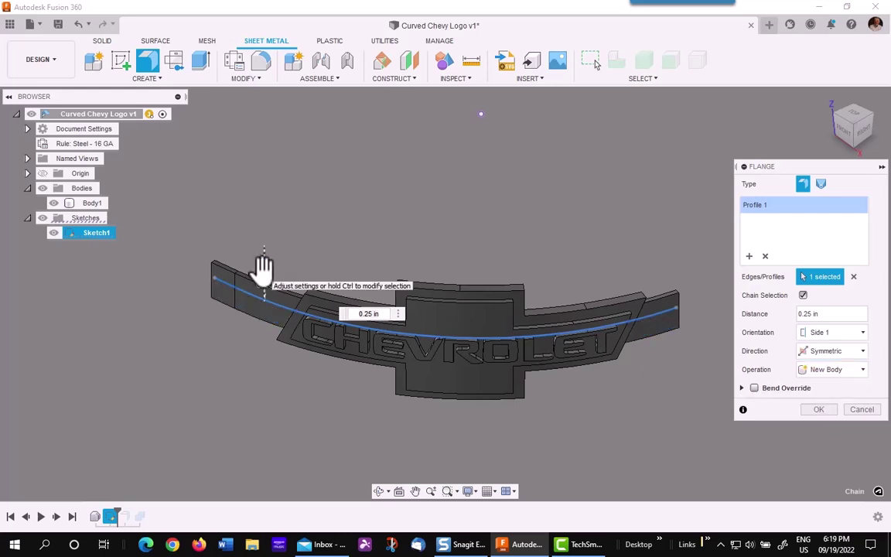
drag(263, 265, 274, 203)
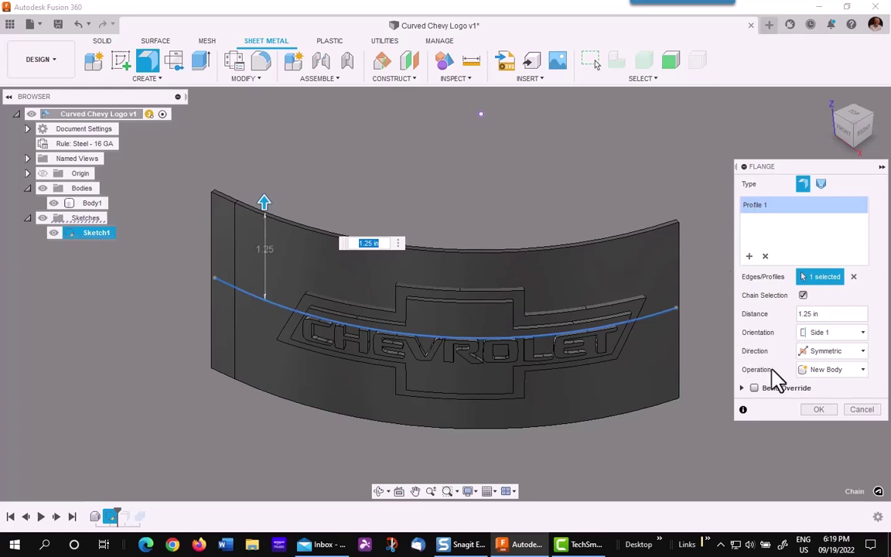
click(819, 410)
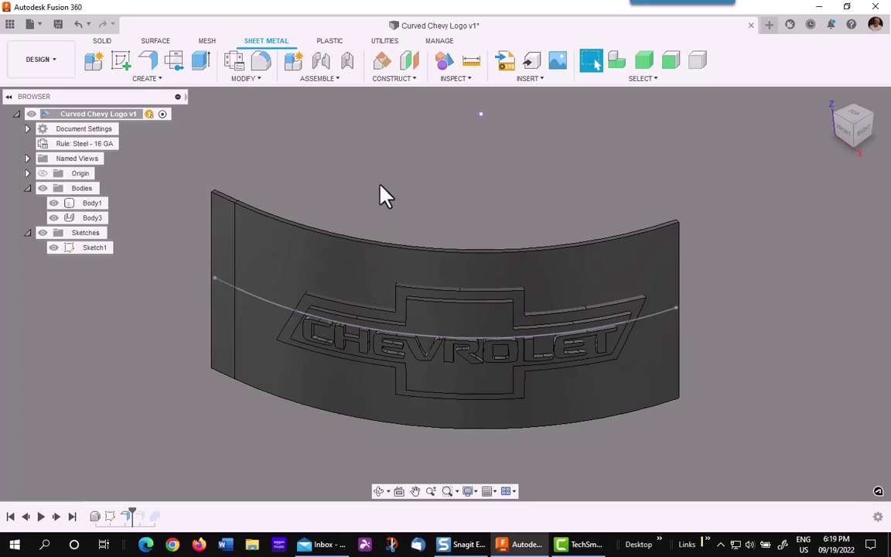
Hide the reference sketch and join the logo body to the flange body with Combine
click(54, 248)
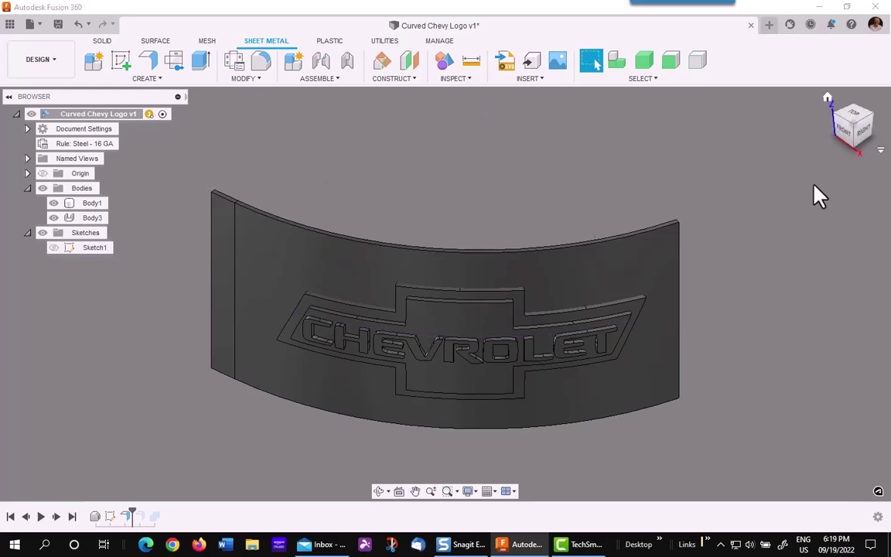
click(828, 97)
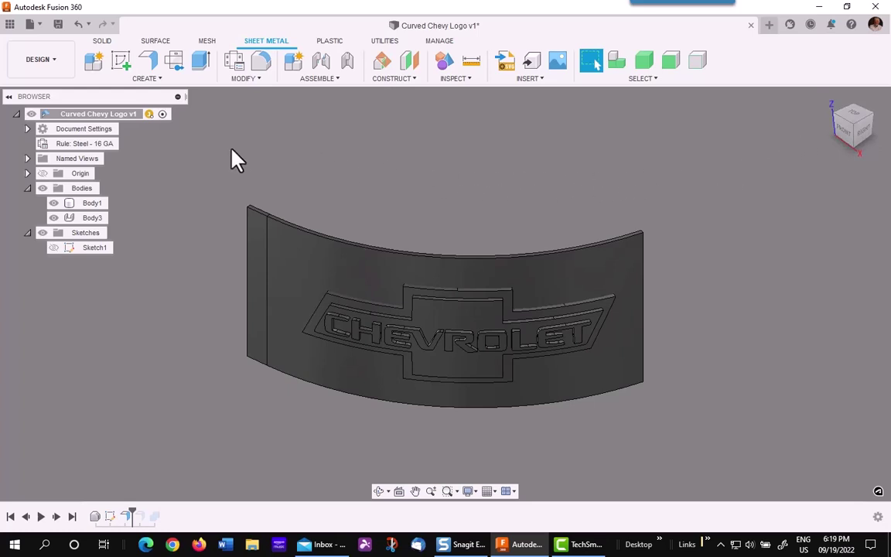
click(105, 43)
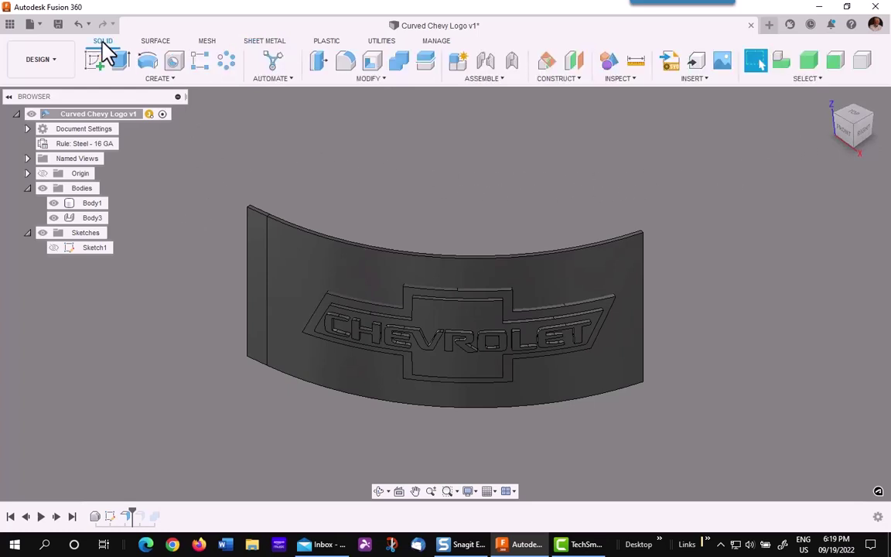
click(375, 80)
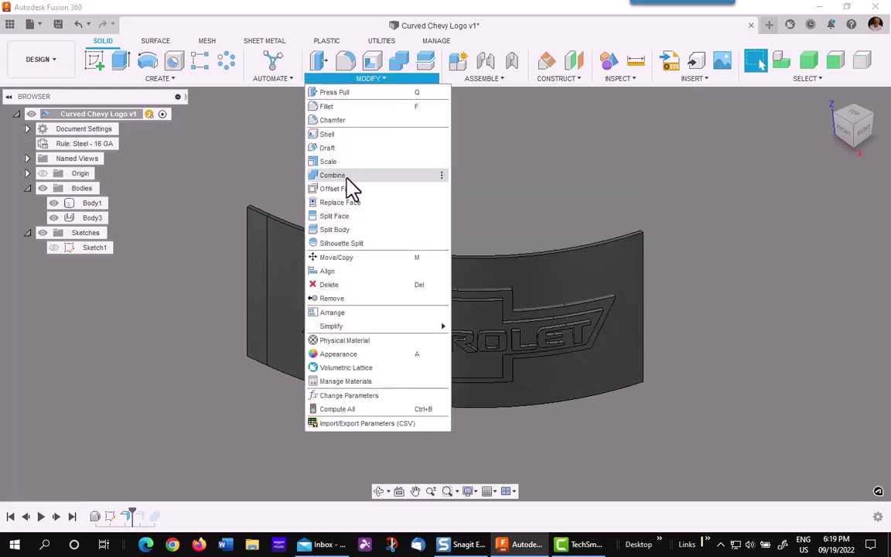
click(341, 172)
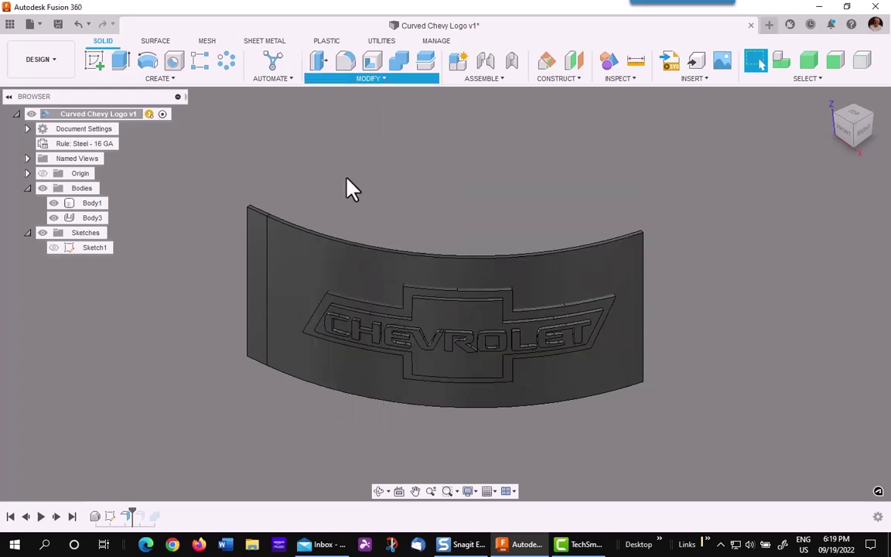
click(303, 267)
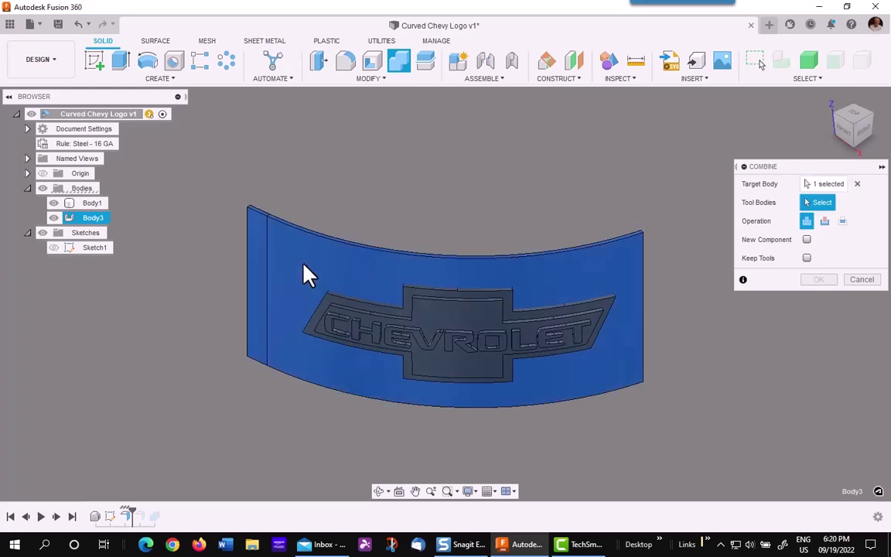
click(412, 330)
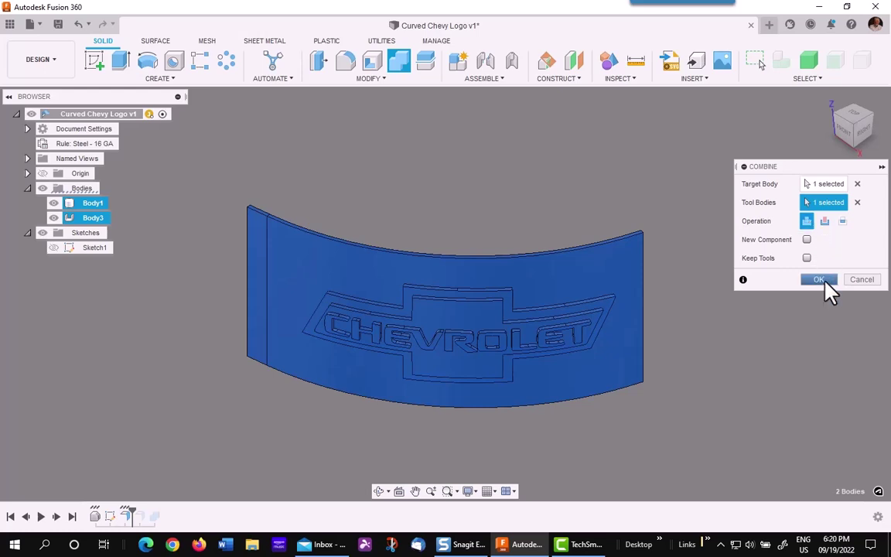
click(819, 280)
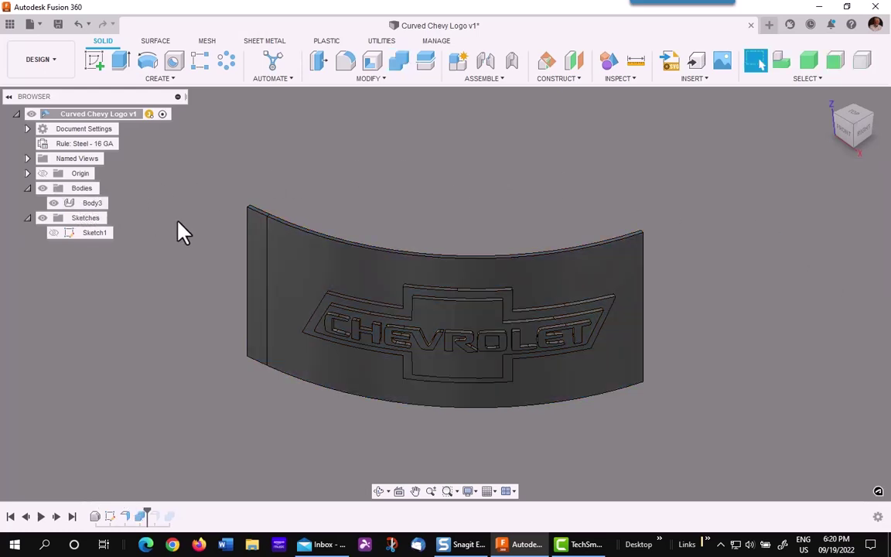
Unfold all bends of the combined body, keeping the narrow flat end face stationary
middle_drag(190, 205, 208, 210)
click(261, 41)
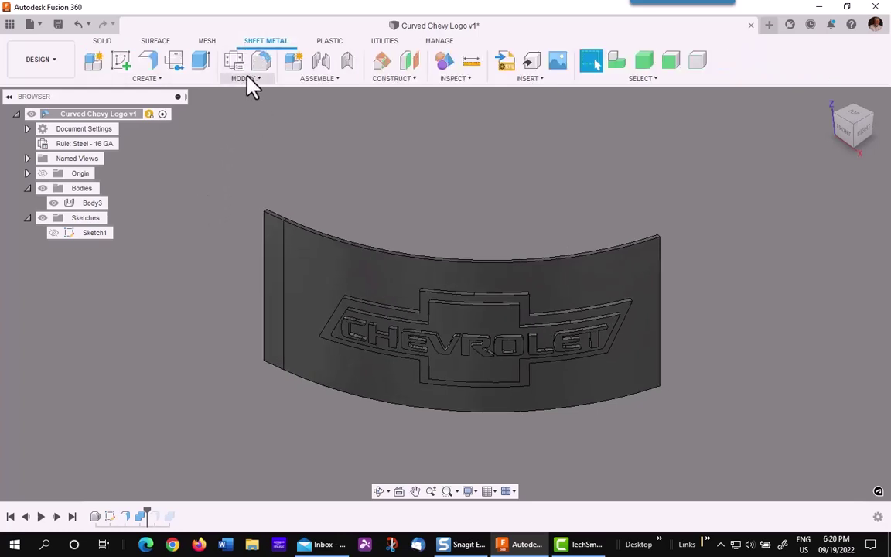
click(249, 80)
click(245, 92)
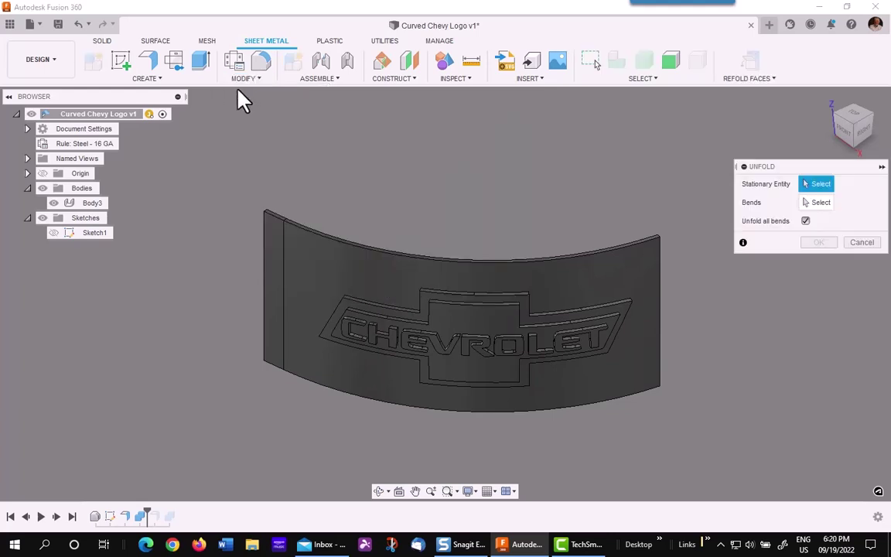
click(279, 261)
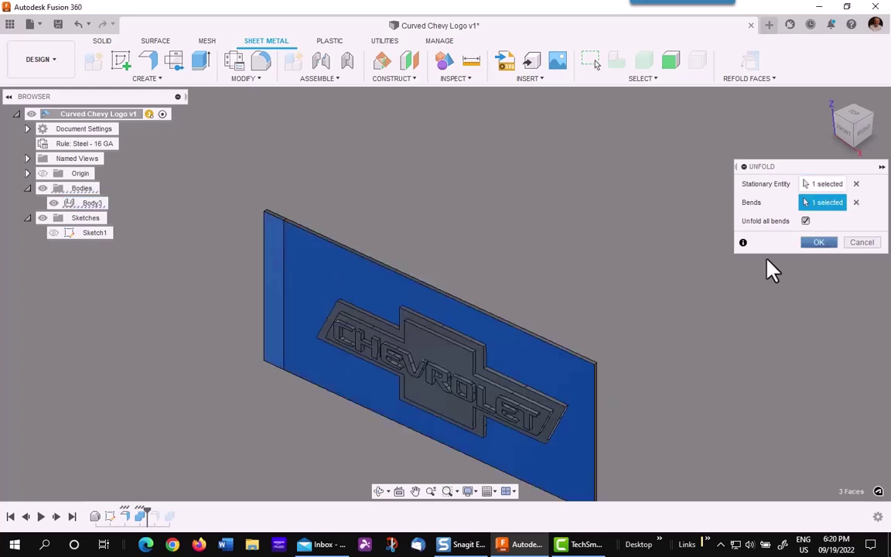
click(818, 243)
middle_drag(646, 237, 611, 221)
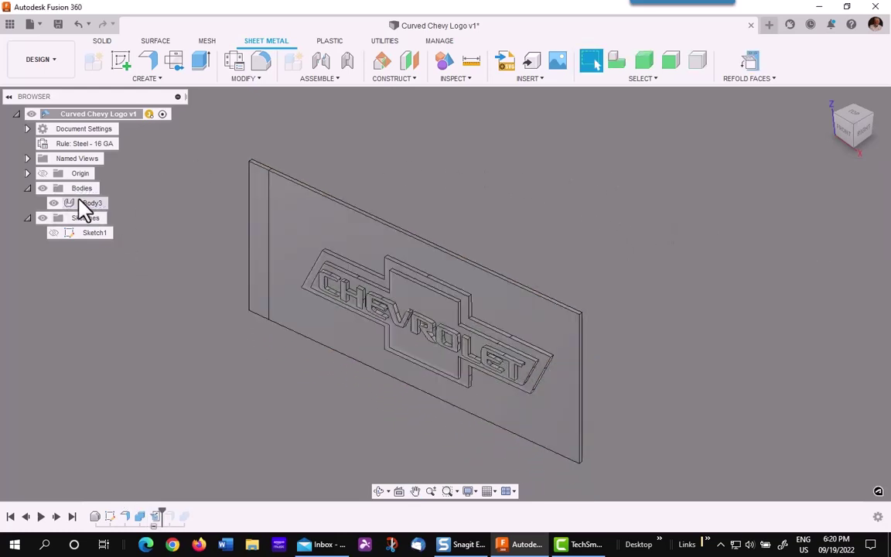
click(69, 203)
click(186, 275)
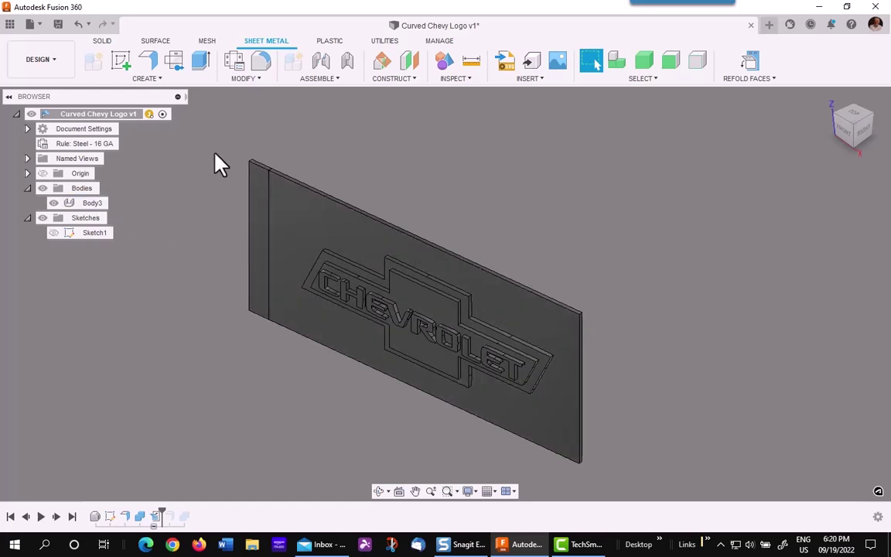
Split the unfolded body using the flange's large front face as the splitting tool, with the tool extended
click(102, 41)
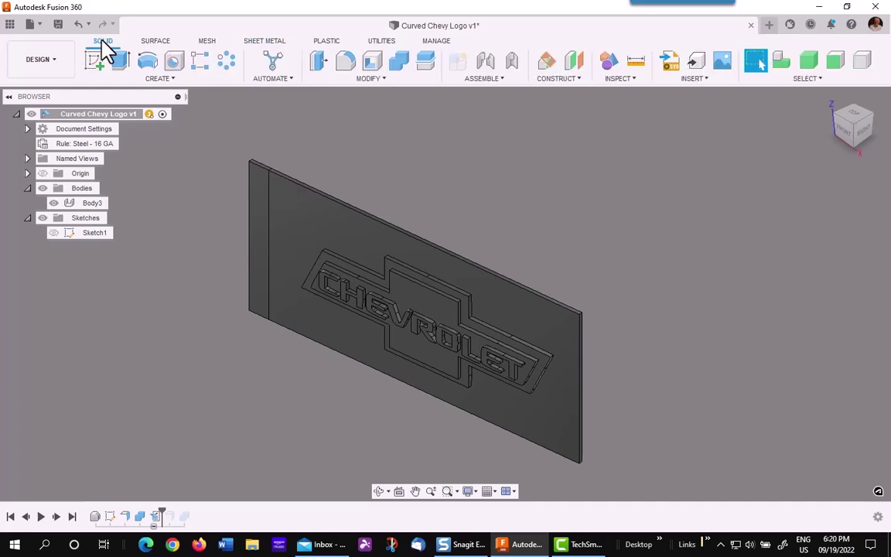
click(377, 78)
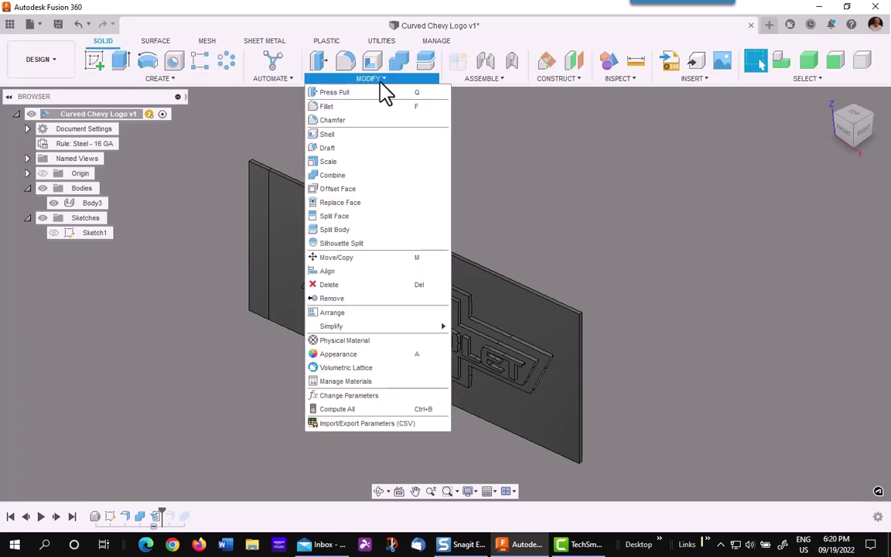
click(356, 229)
click(350, 233)
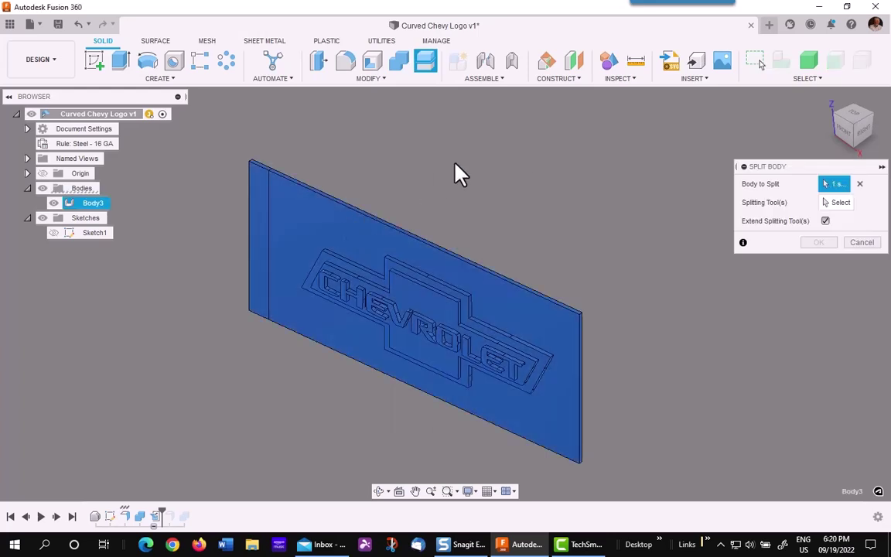
click(839, 203)
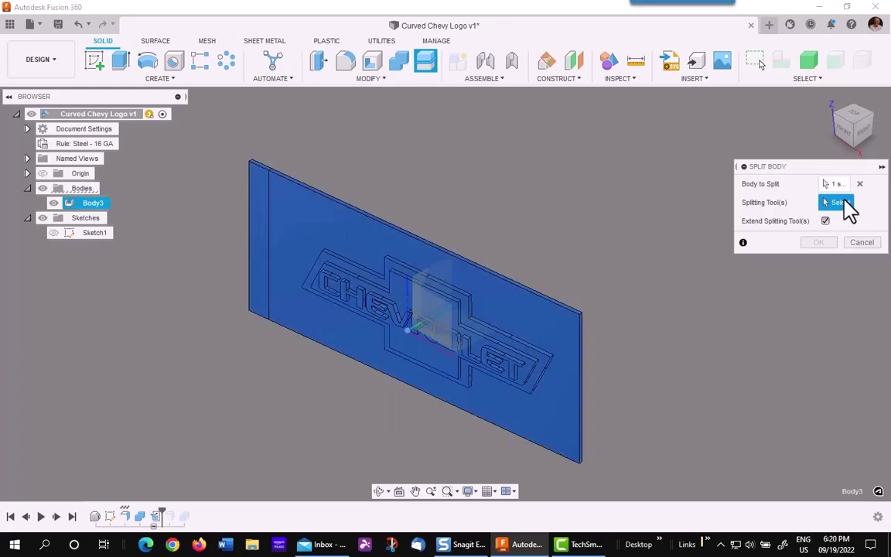
click(313, 212)
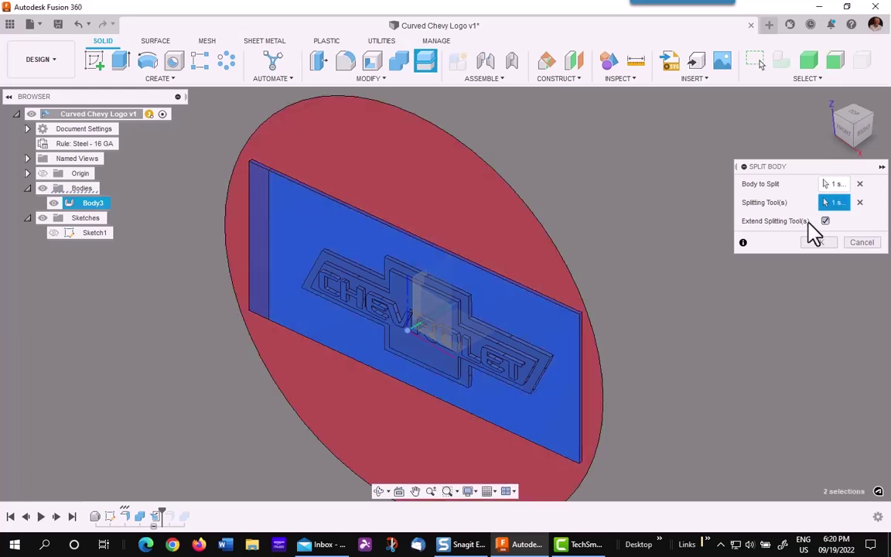
click(820, 243)
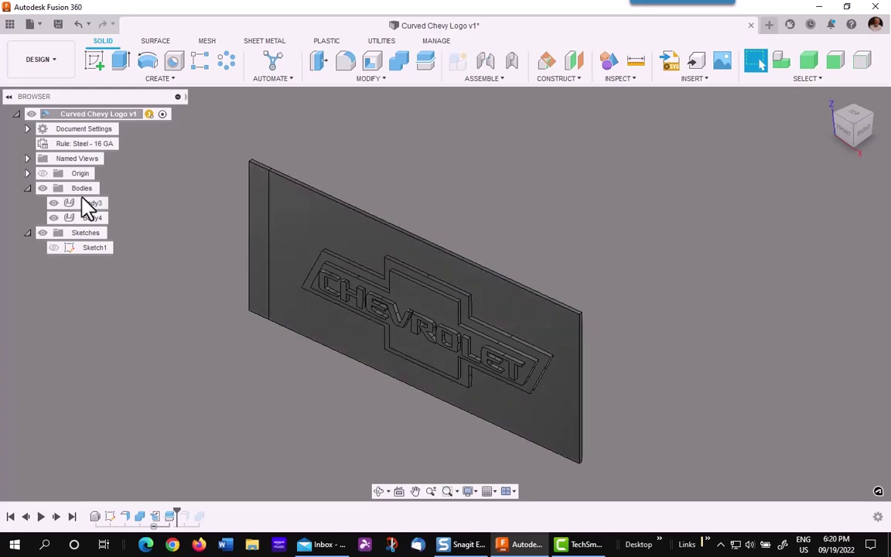
Refold the flange faces and toggle the visibility of Body3 to identify which body it is
click(265, 42)
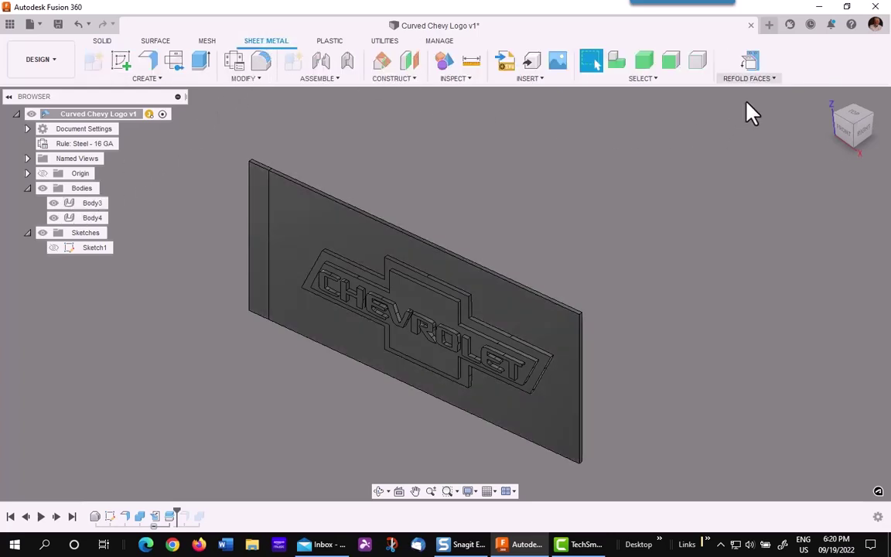
click(754, 73)
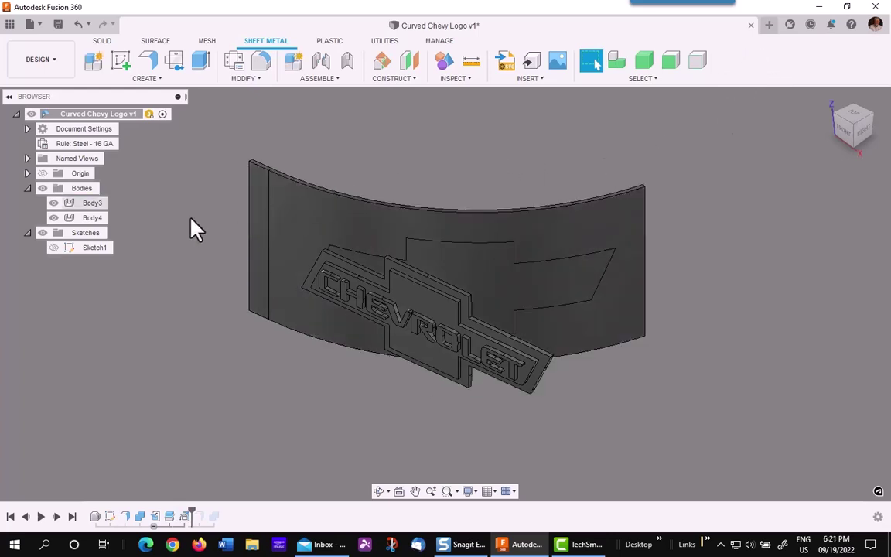
click(54, 203)
click(54, 203)
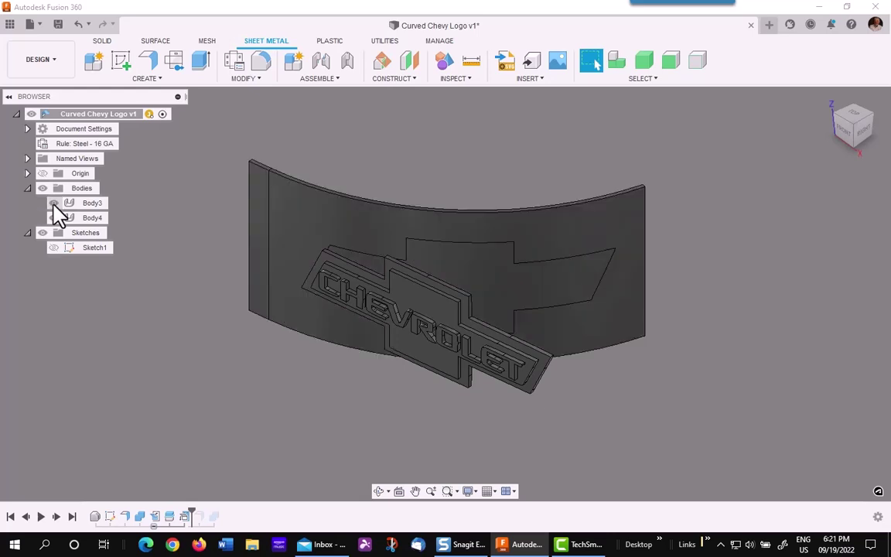
right_click(68, 204)
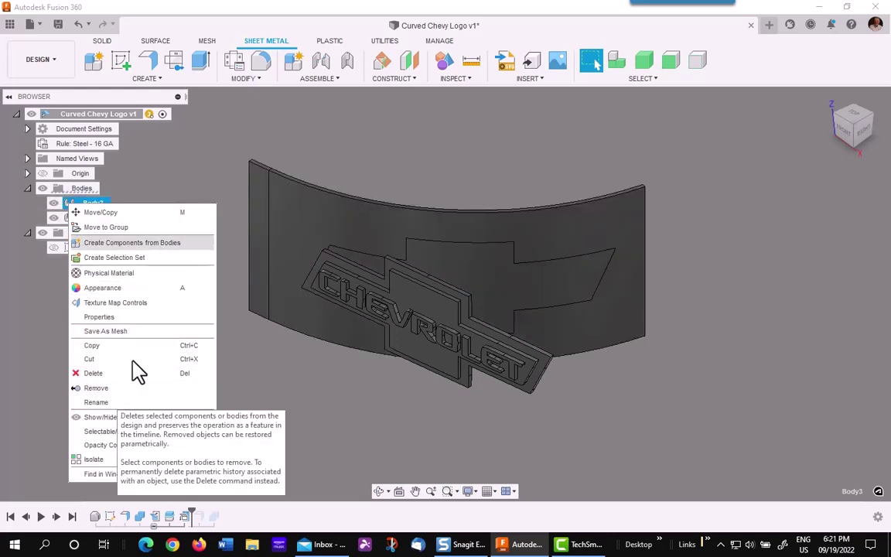
click(175, 177)
click(69, 206)
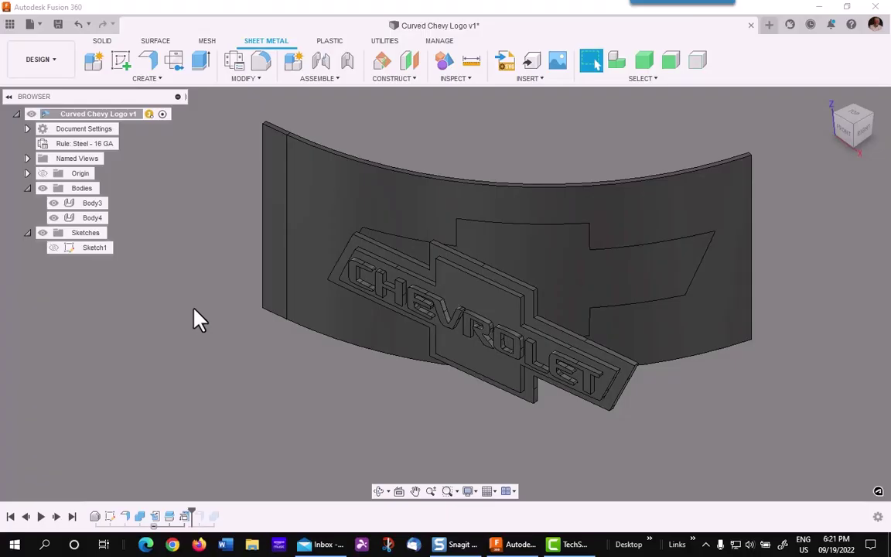
Start a sketch on the flange's narrow upper face and project the short straight edge facing the logo, with projection link off
middle_drag(195, 318, 180, 365)
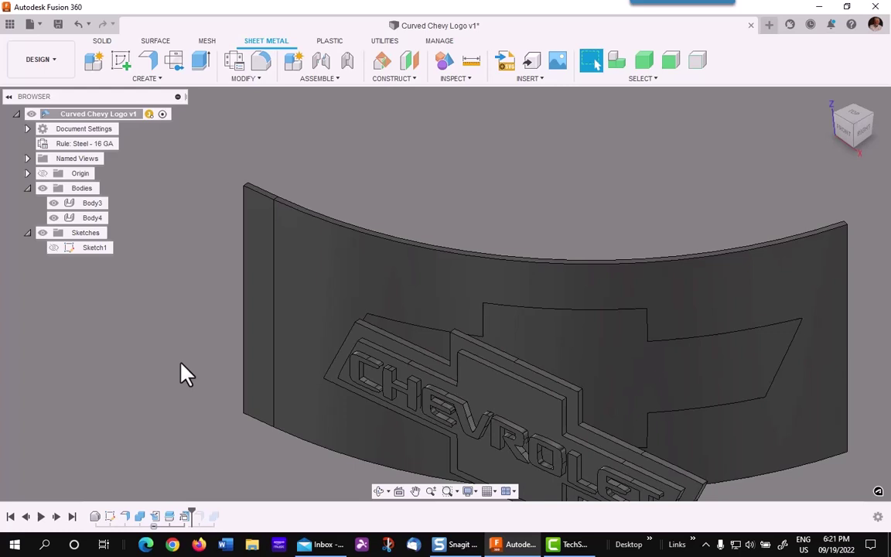
click(121, 62)
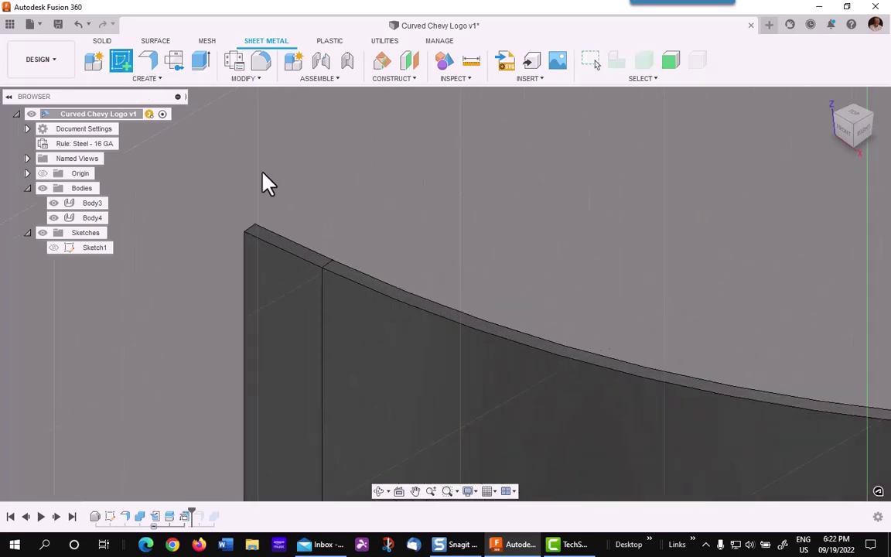
click(297, 251)
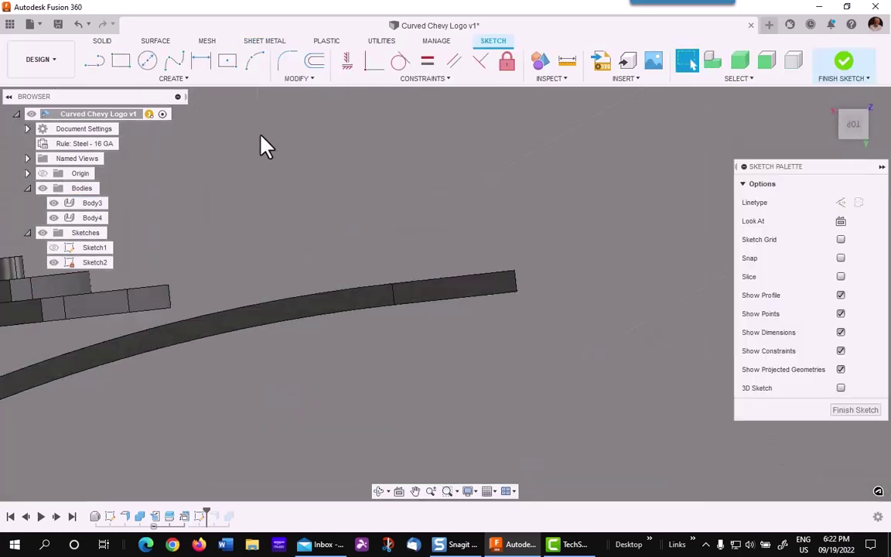
click(197, 77)
mouse_move(135, 286)
click(203, 285)
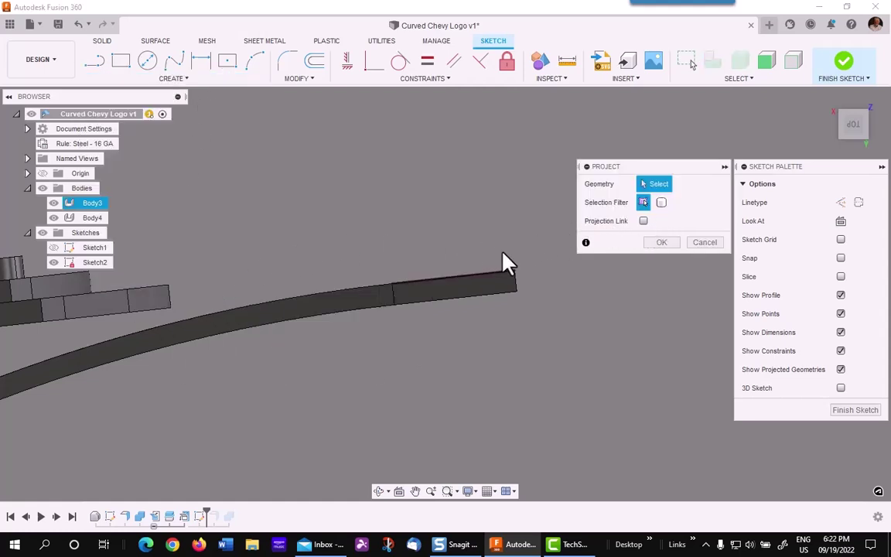
click(479, 284)
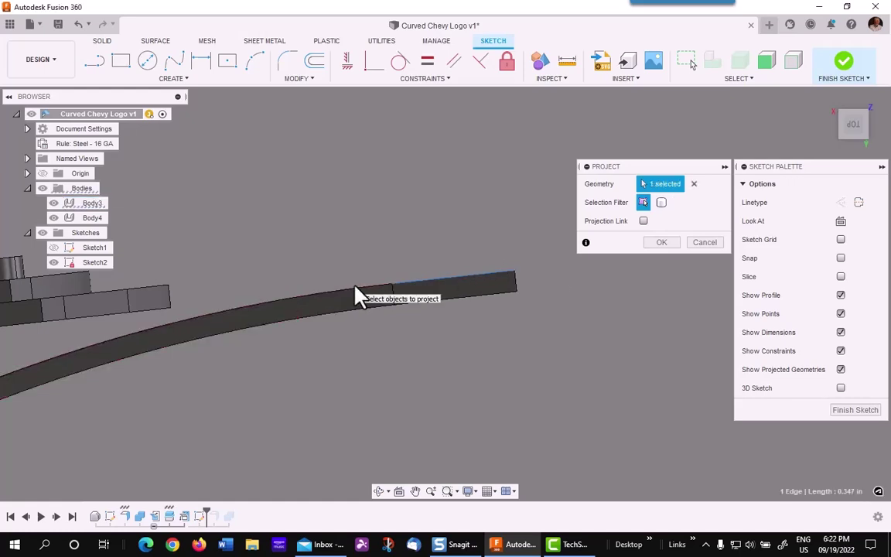
click(662, 242)
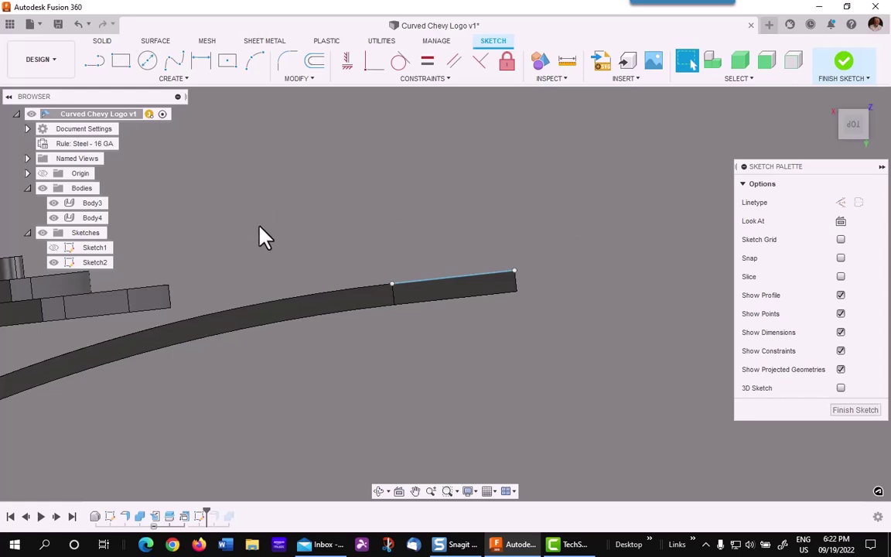
Hide Body3 to inspect the projected line on its own, and show the body again
click(63, 204)
click(54, 202)
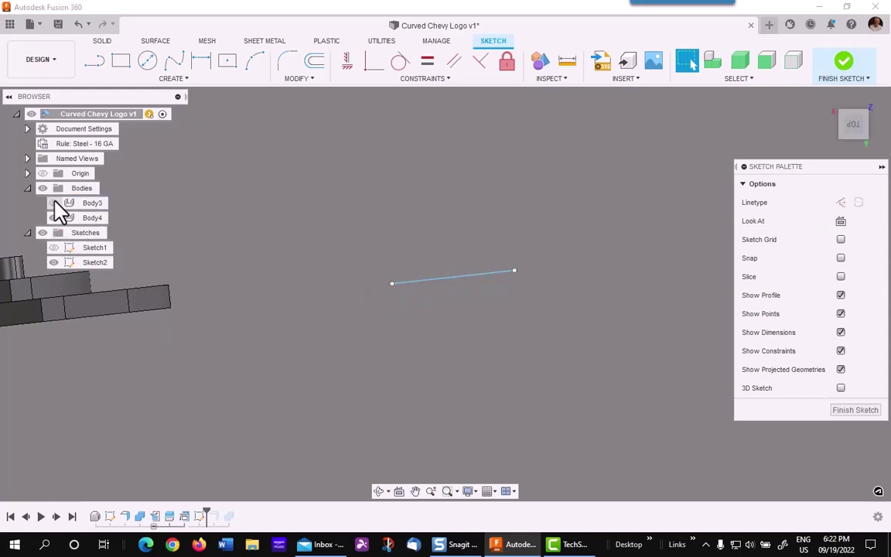
scroll(294, 244, down, 2)
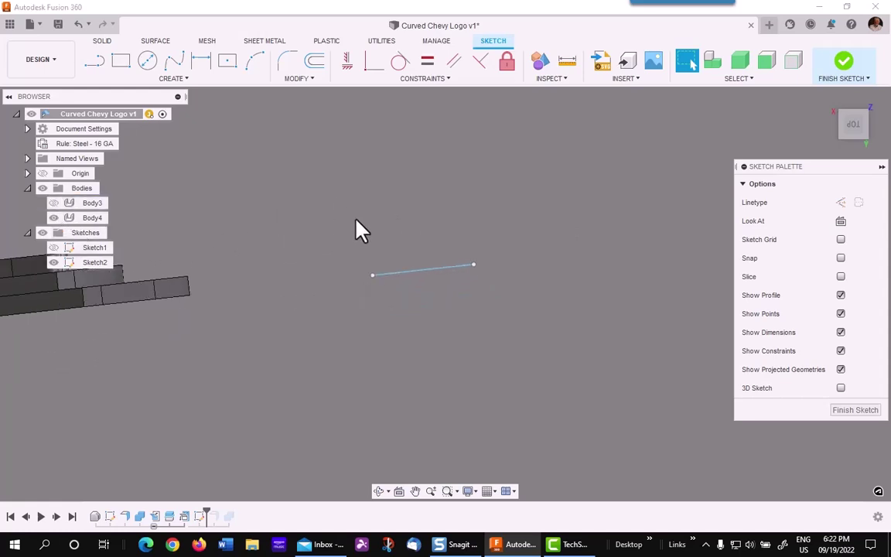
click(54, 203)
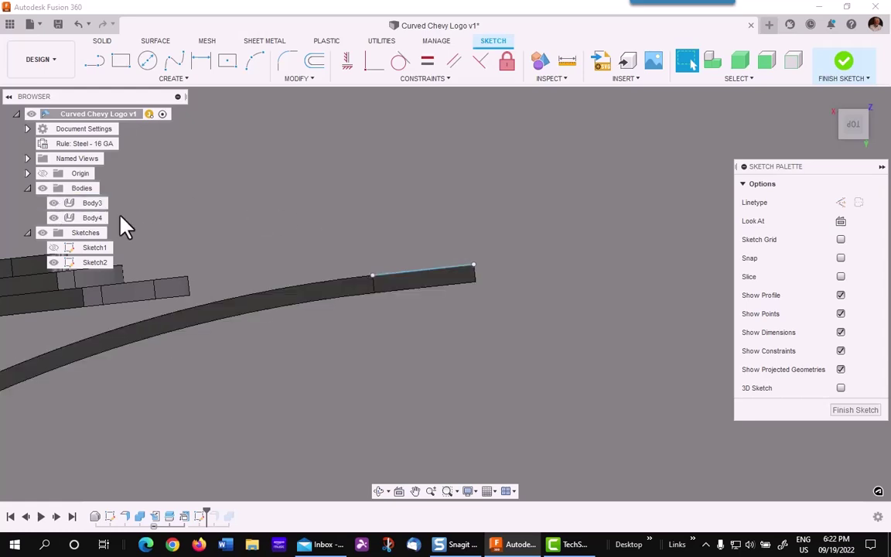
Project the flange's long outer curved edge on the logo side into the sketch and hide Body3
click(186, 79)
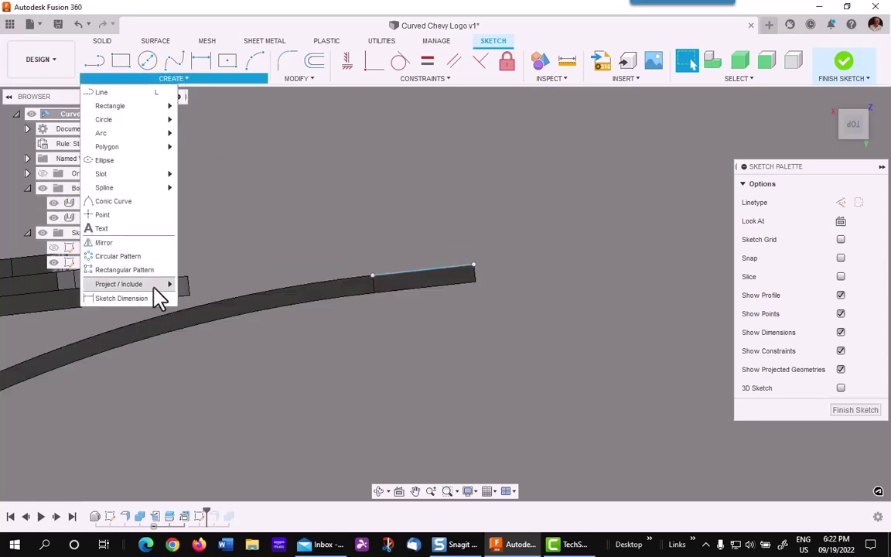
mouse_move(155, 285)
click(189, 286)
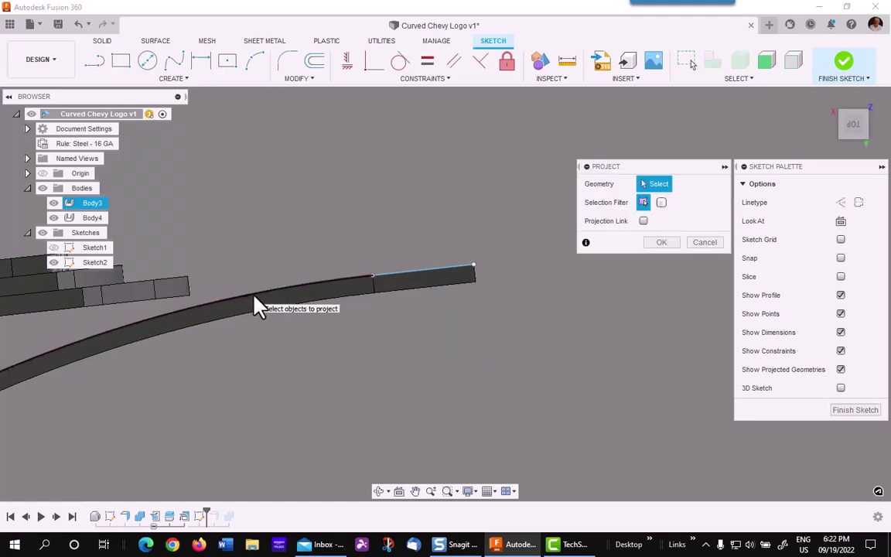
click(260, 292)
click(661, 243)
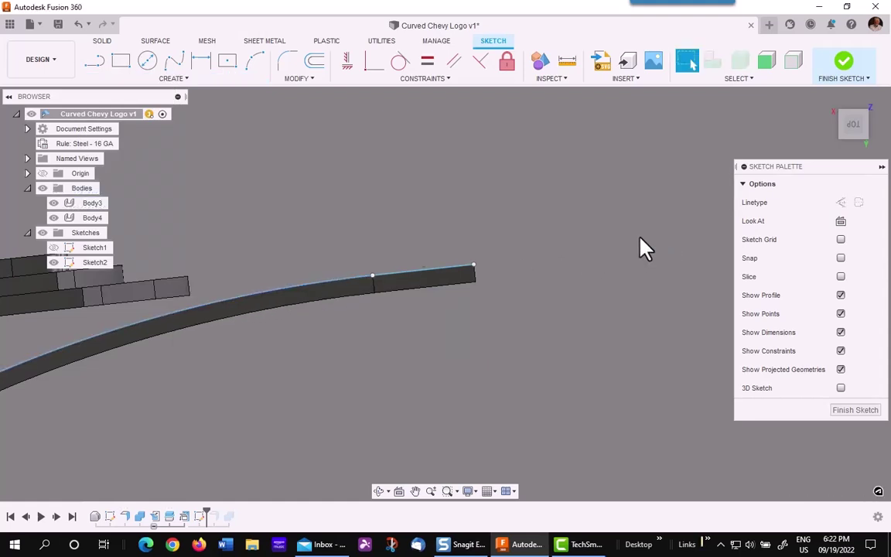
click(54, 203)
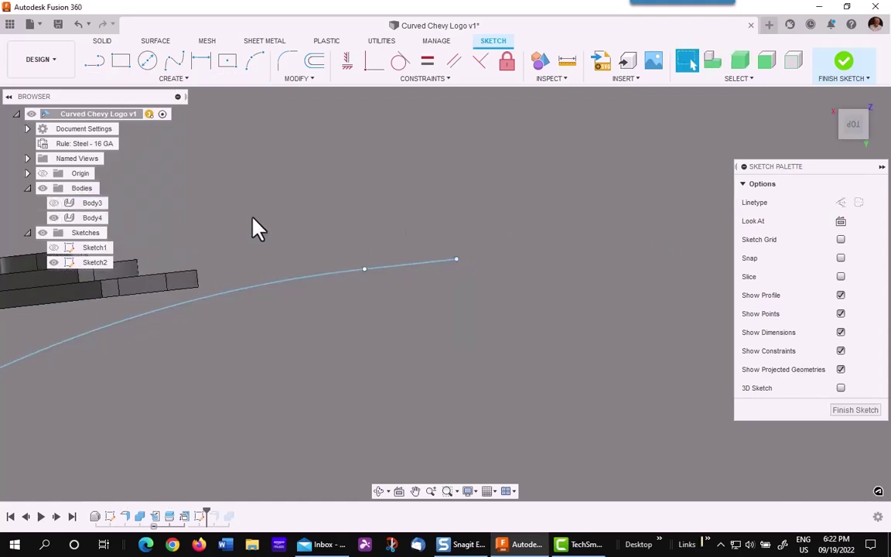
Apply a Tangent constraint between the projected straight line and the projected arc
middle_drag(267, 223, 328, 207)
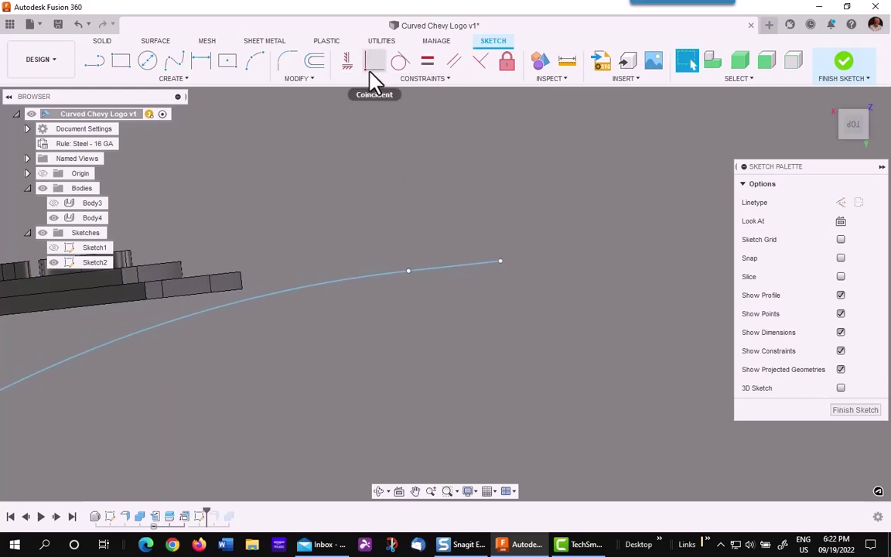
click(400, 62)
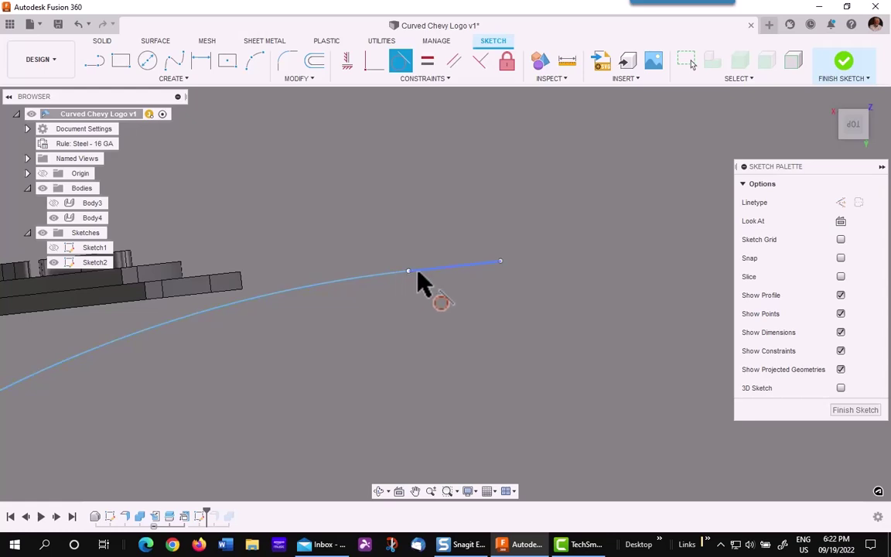
click(397, 273)
mouse_move(422, 294)
shift+middle_down()
mouse_move(424, 314)
mouse_move(477, 268)
mouse_move(358, 183)
mouse_move(428, 165)
shift+middle_up()
Dimension the arc's radius to 6 in, finish the sketch, and return to the home view
click(201, 62)
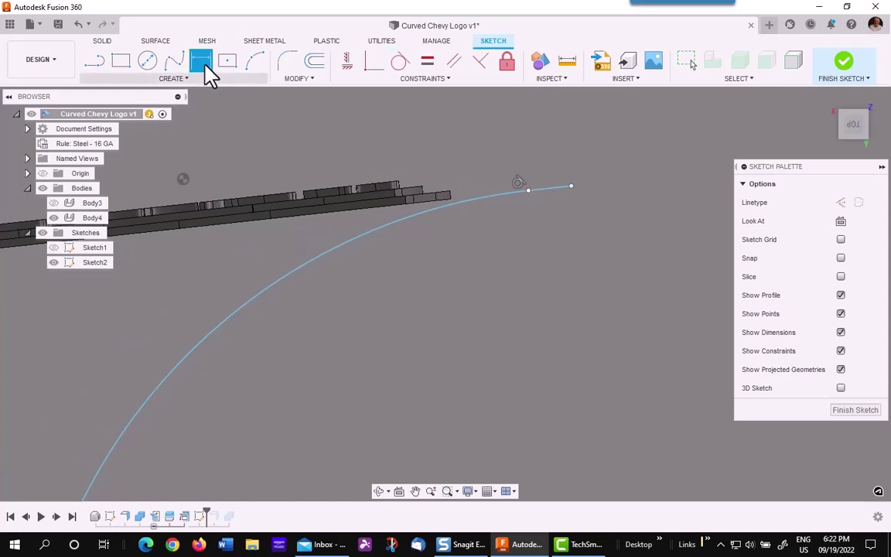
click(300, 272)
click(360, 336)
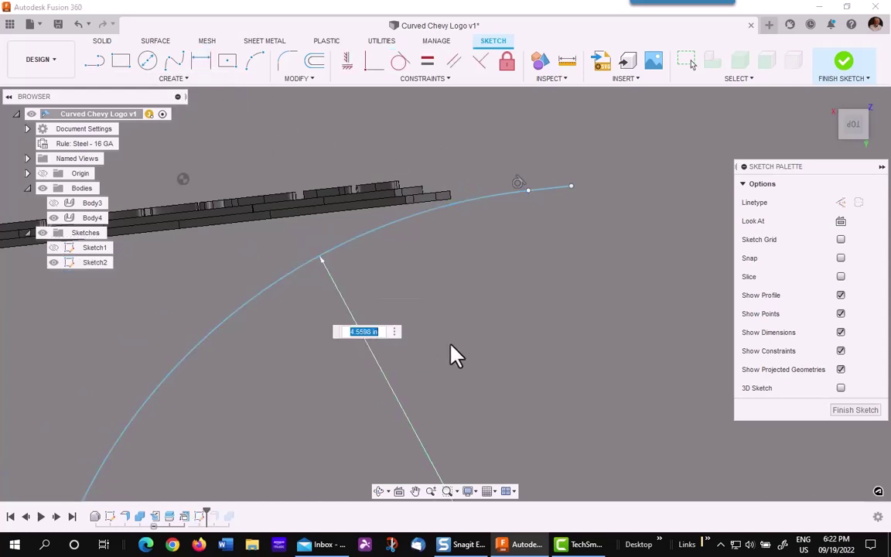
text(6)
key(Return)
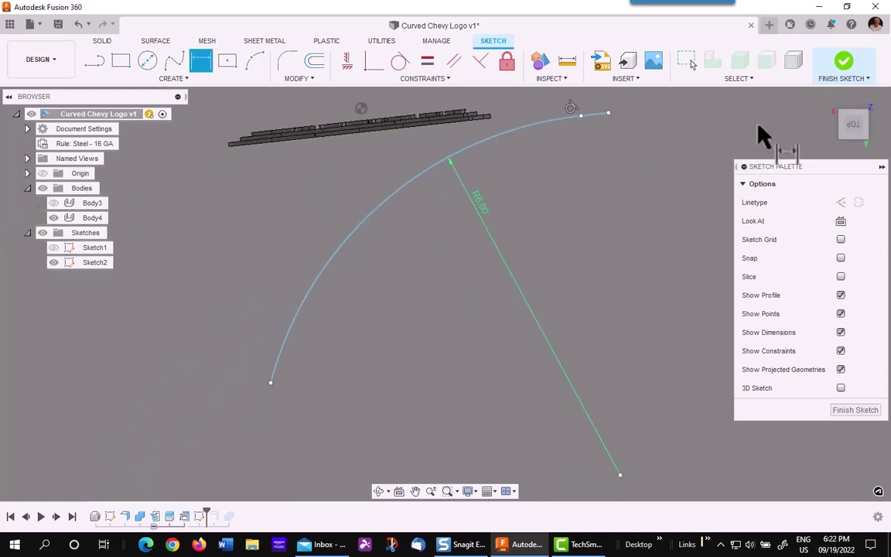
click(841, 71)
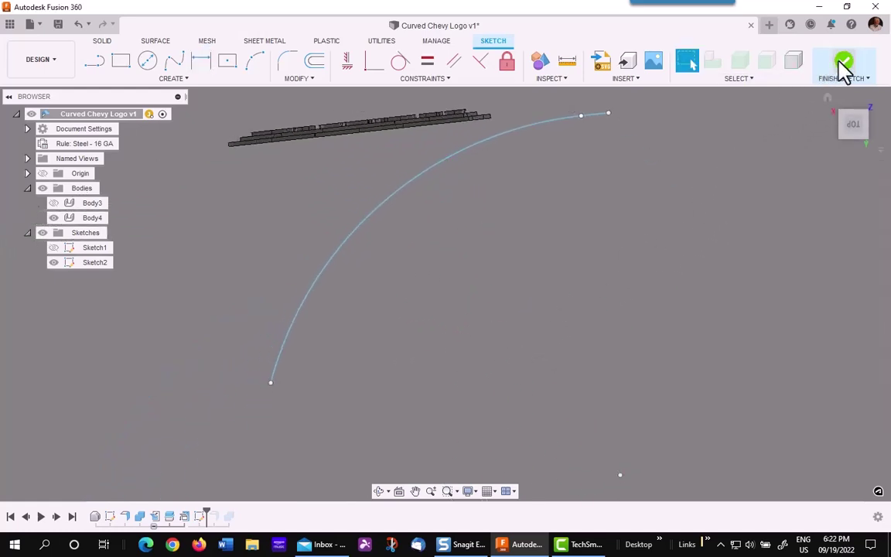
click(827, 99)
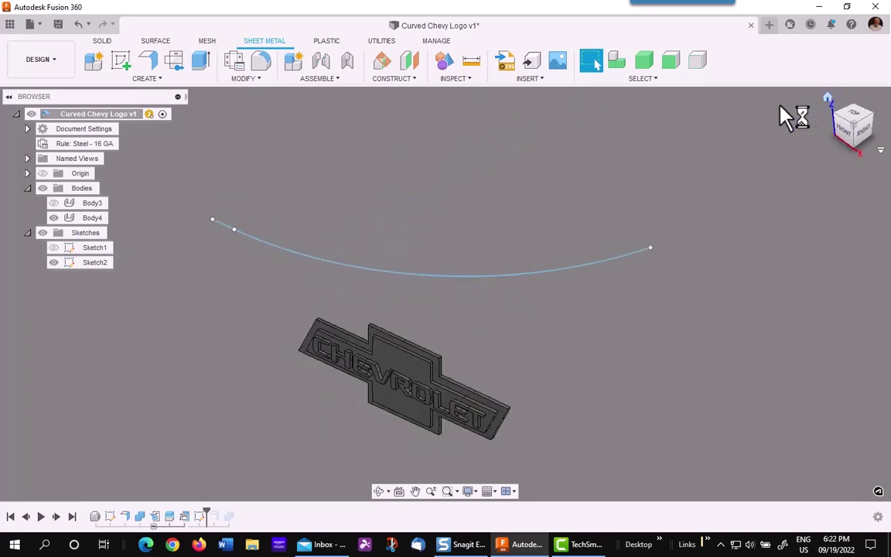
Create a flange as a new body from the chained line and arc, with Symmetric direction and a distance of 1.25 in
click(148, 61)
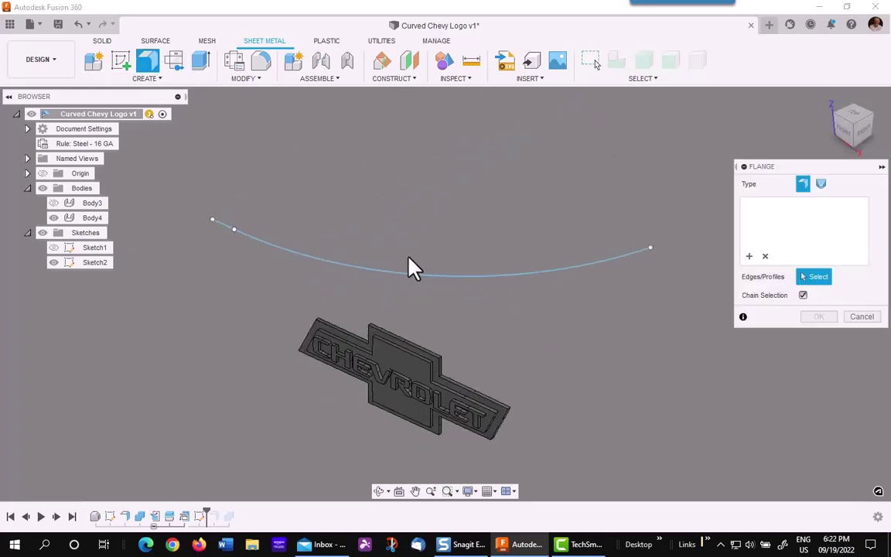
click(422, 276)
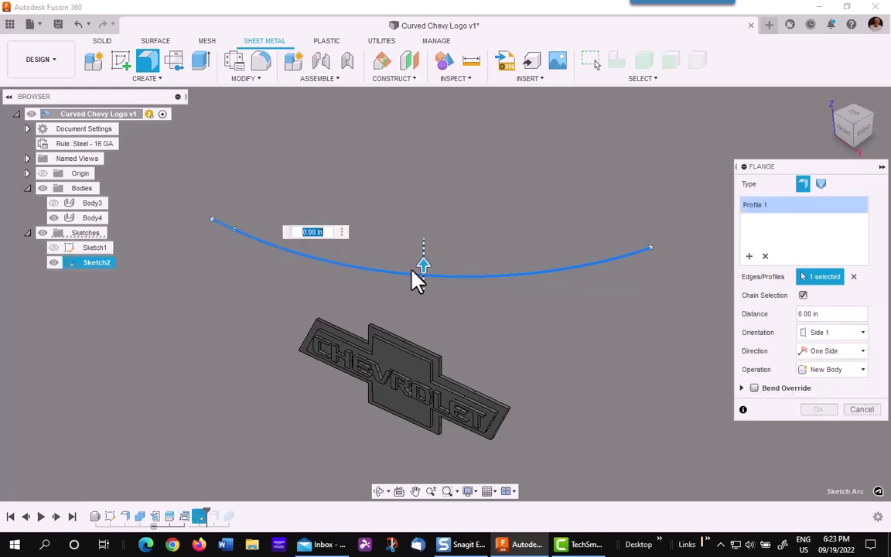
drag(421, 264, 423, 209)
click(838, 360)
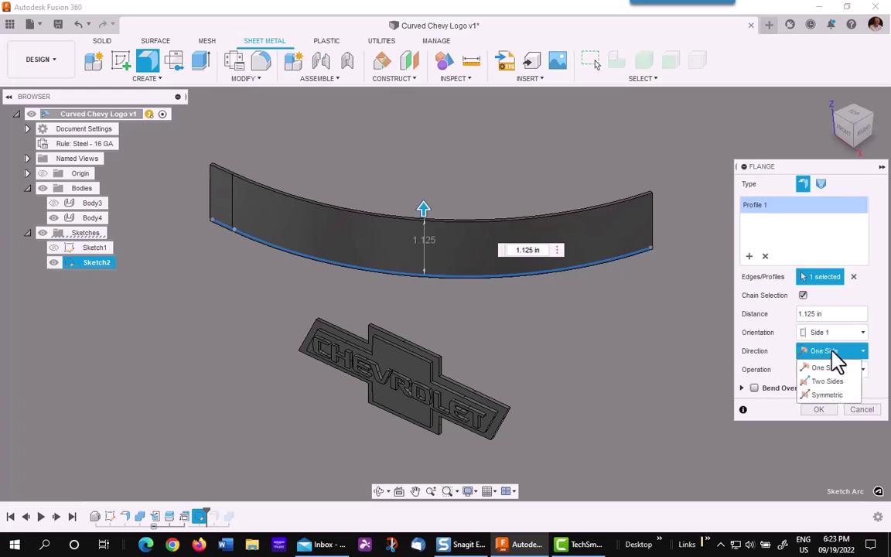
click(775, 393)
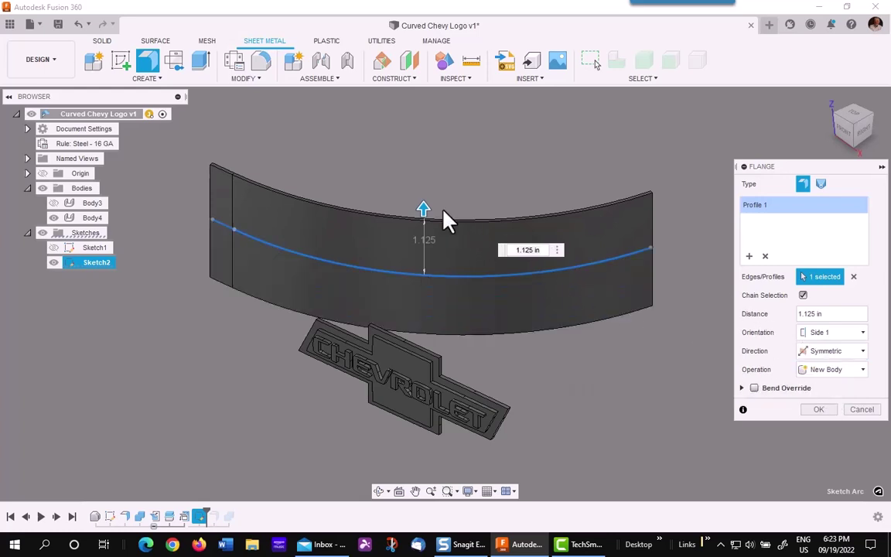
mouse_move(423, 207)
mouse_down()
mouse_move(430, 183)
mouse_move(425, 202)
mouse_up()
click(816, 412)
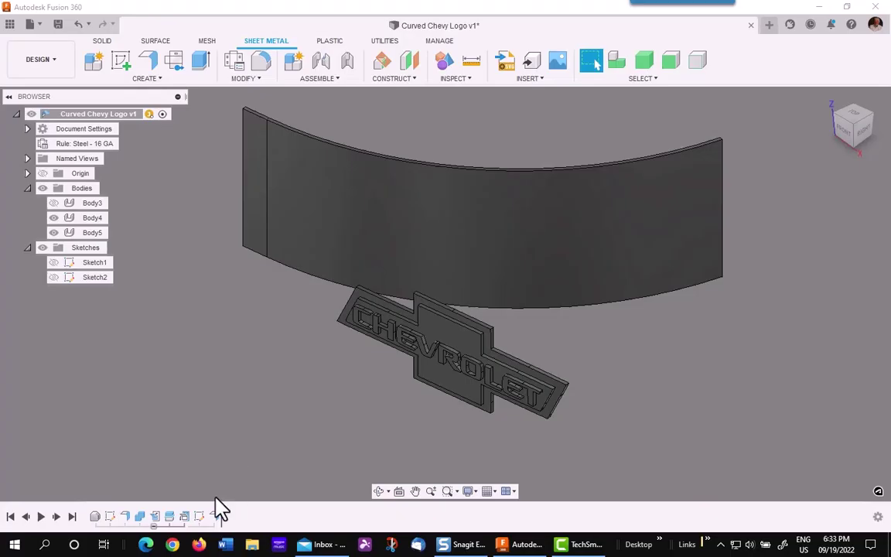
Edit the new contour flange, compare orientation Side 1 with Side 2, and set the orientation to Side 2
click(221, 518)
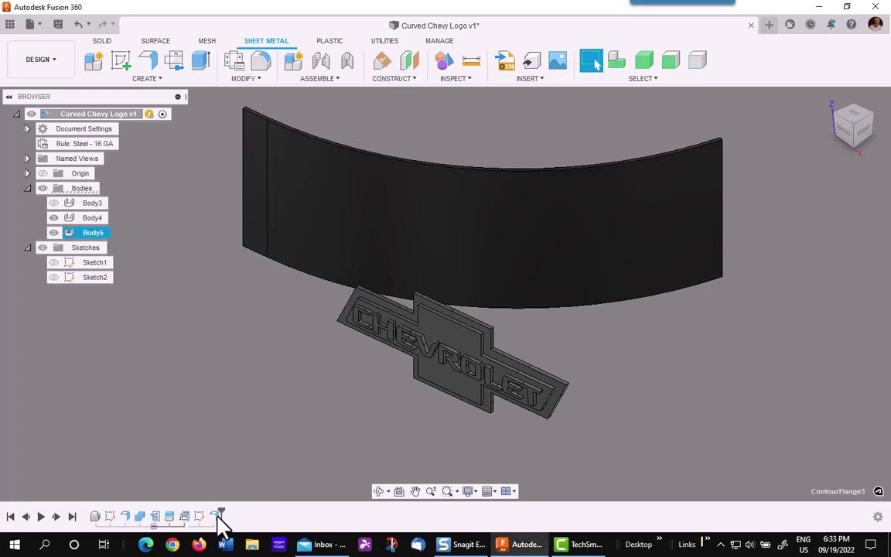
right_click(222, 520)
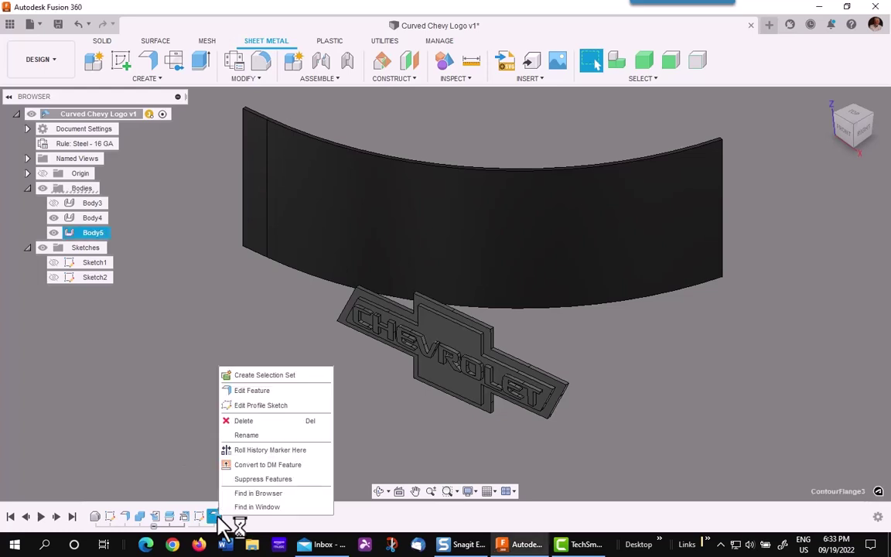
click(251, 391)
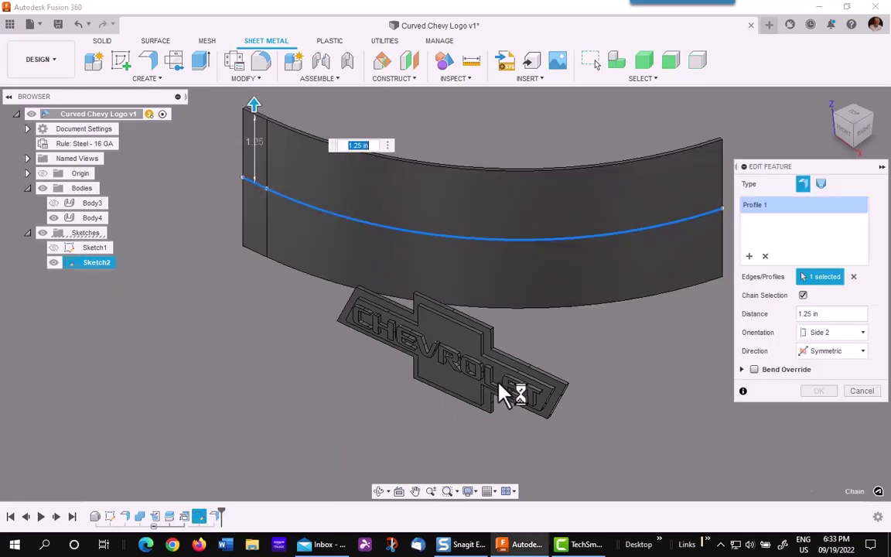
drag(851, 117, 824, 132)
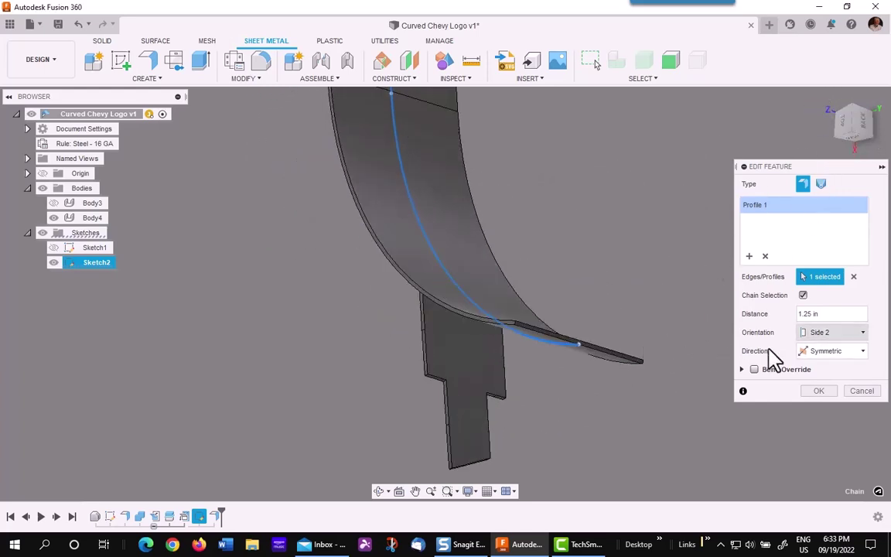
click(837, 333)
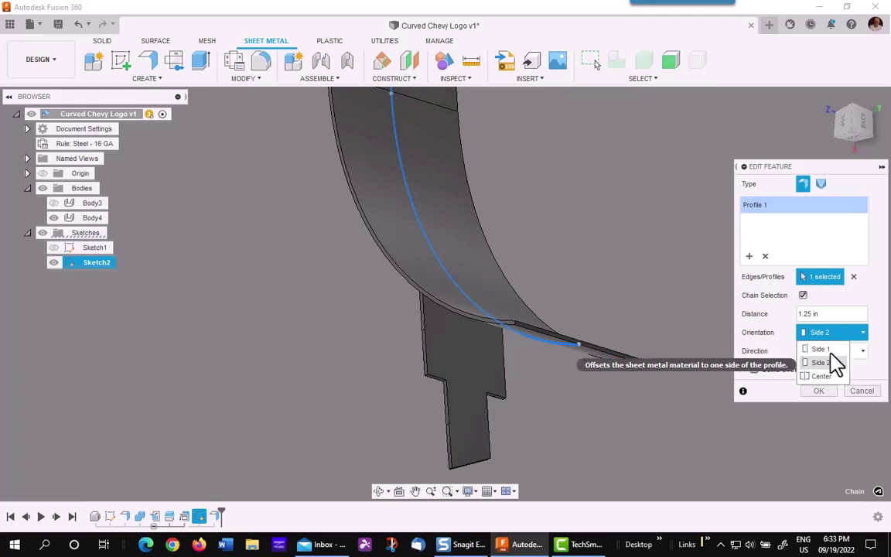
click(833, 363)
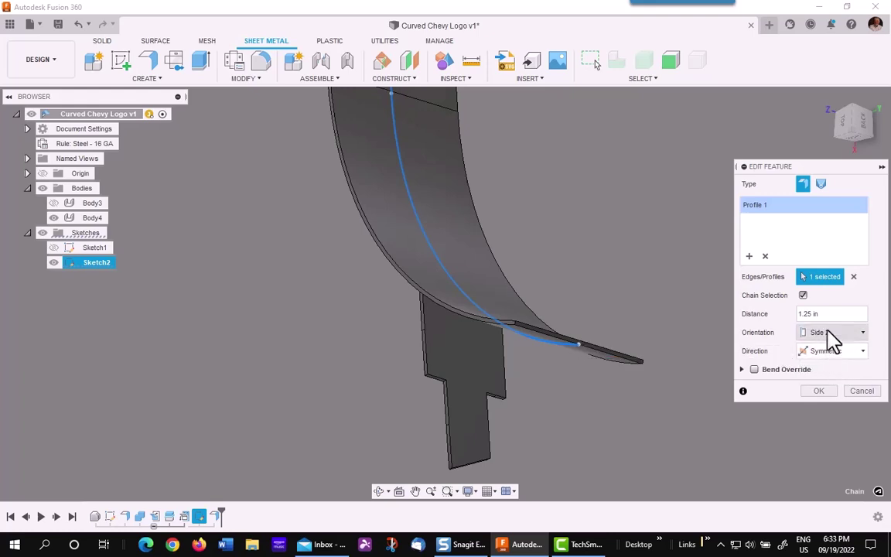
click(833, 340)
click(833, 348)
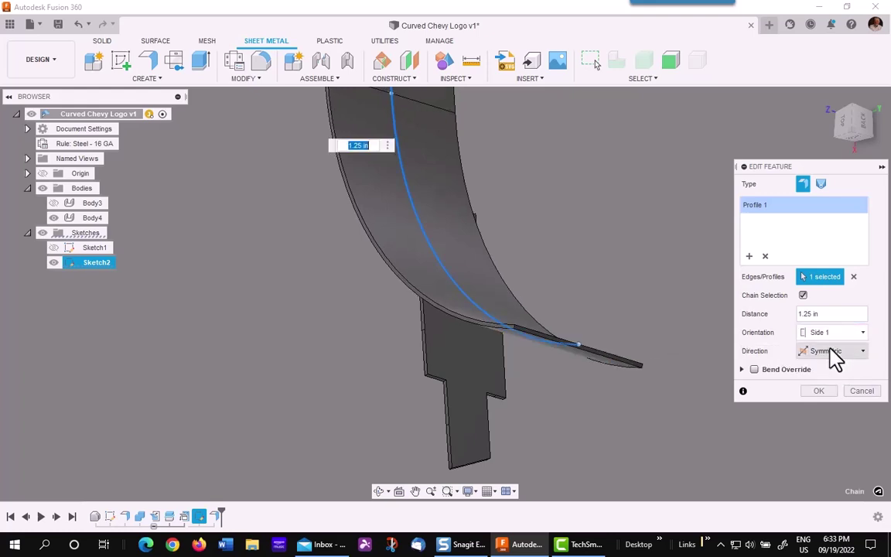
click(833, 340)
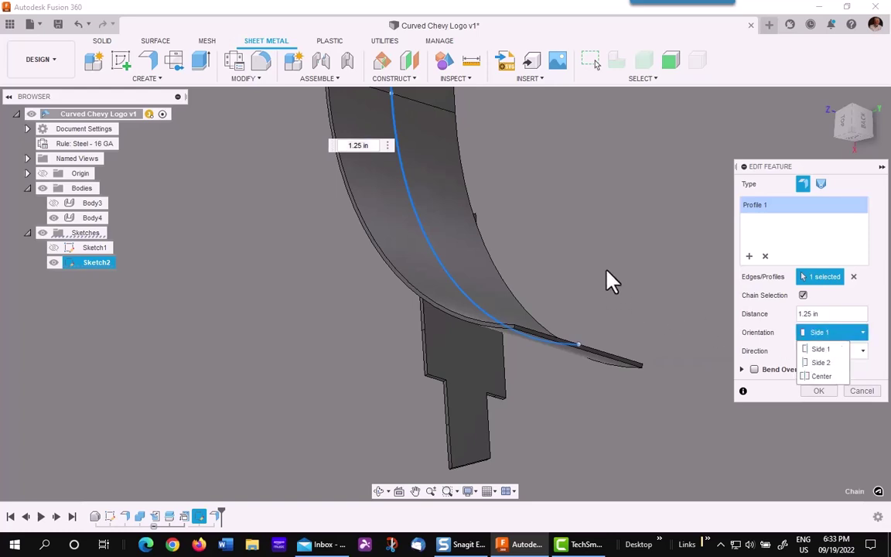
click(820, 362)
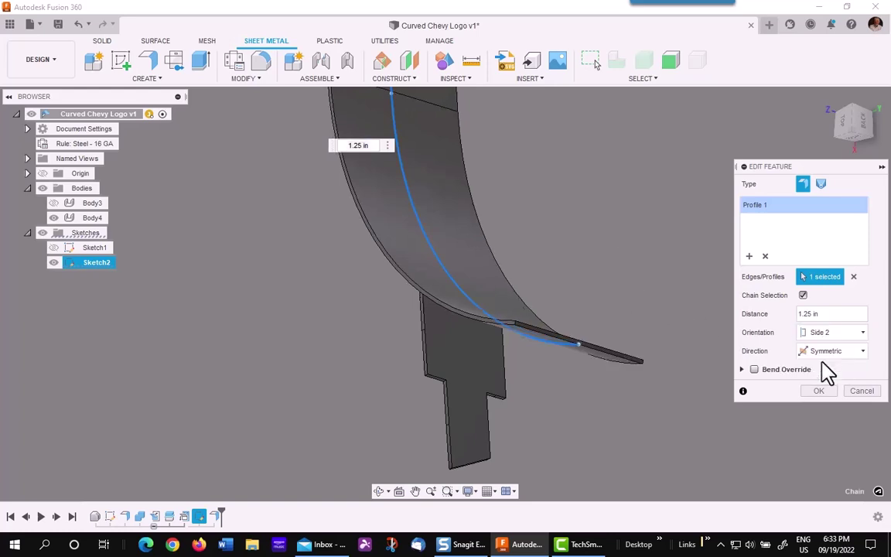
click(818, 392)
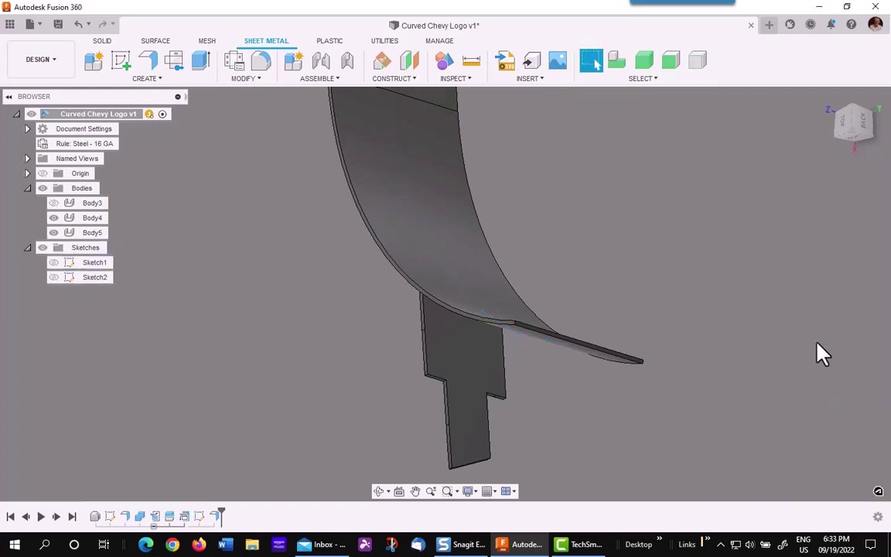
Unfold all bends of the new curved flange, keeping its narrow flat end face stationary
click(828, 99)
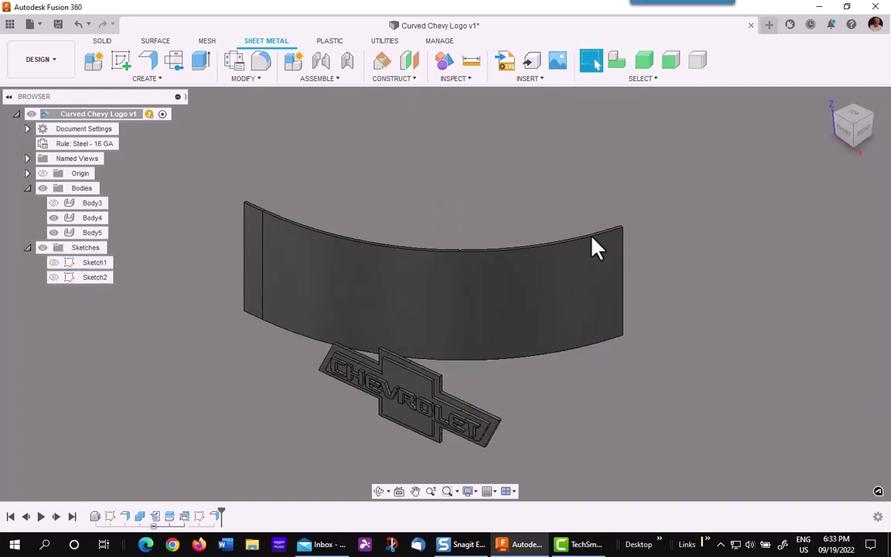
click(249, 78)
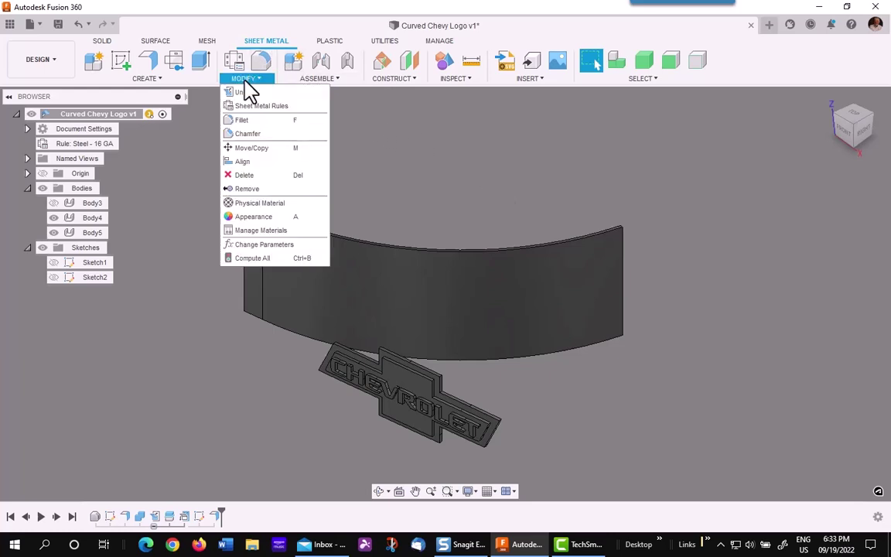
click(241, 94)
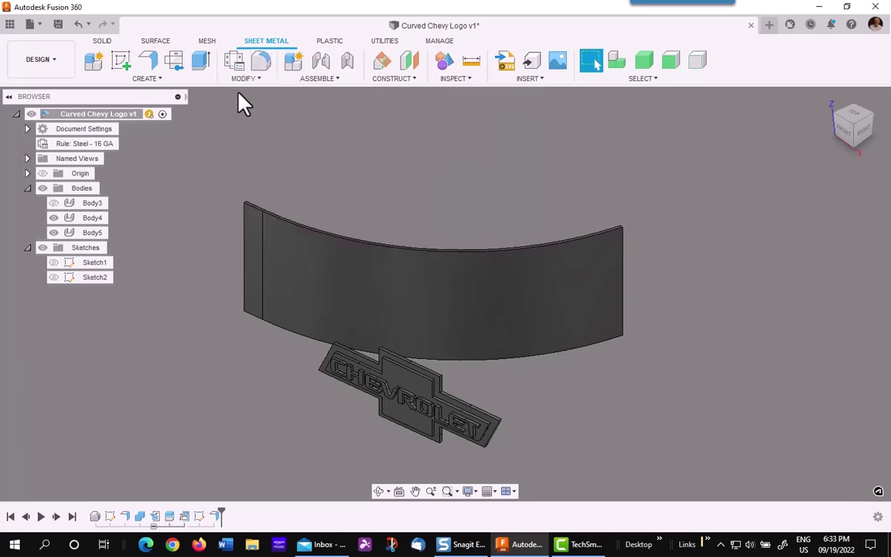
click(257, 226)
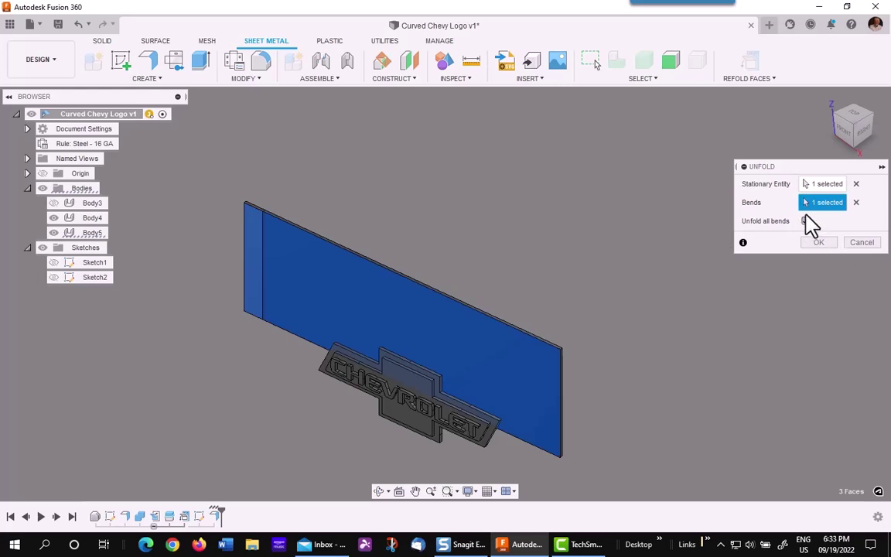
click(820, 244)
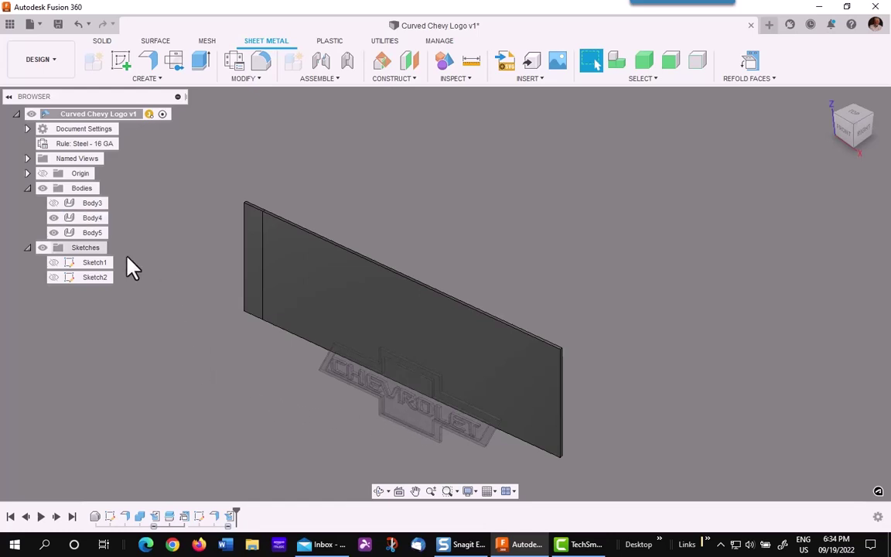
Set the opacity of the unfolded flange body, Body5, to 100%
right_click(90, 234)
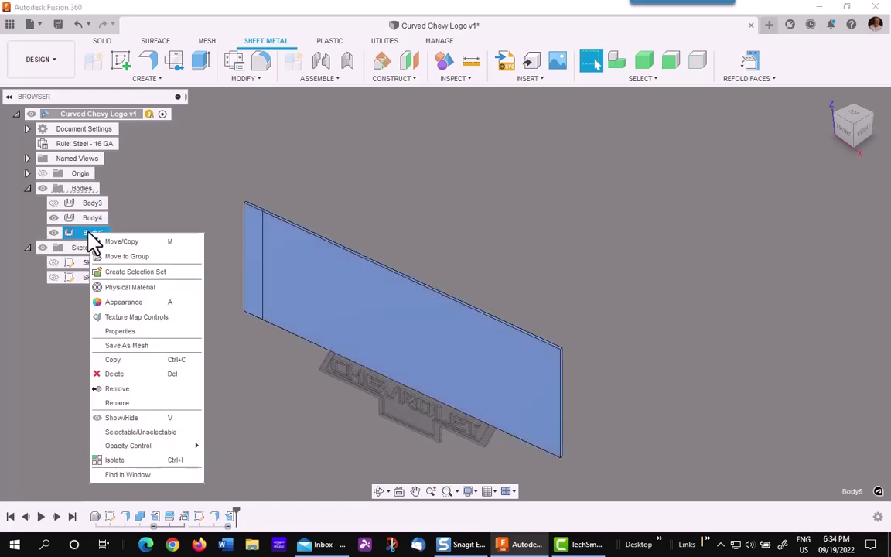
mouse_move(157, 451)
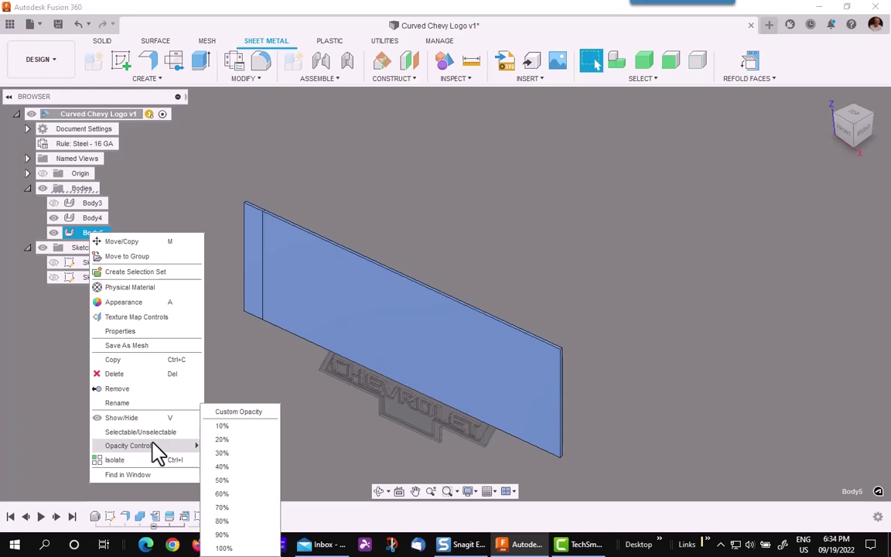
click(225, 548)
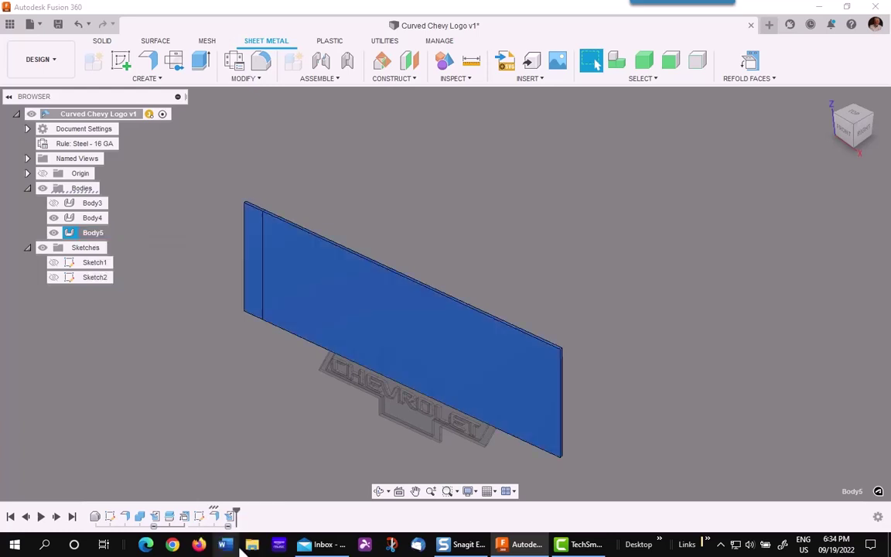
click(178, 383)
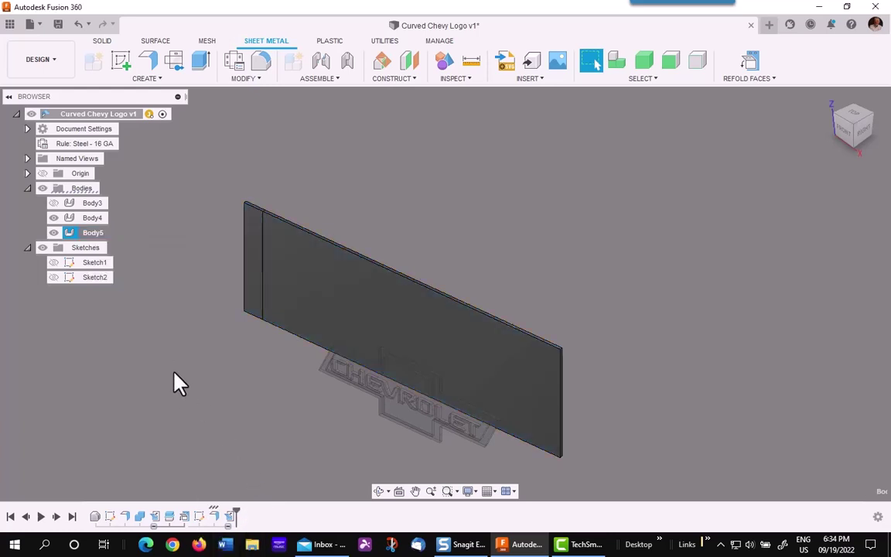
Set the opacity of the flat logo body, Body4, to 100% and clear the selection
right_click(92, 218)
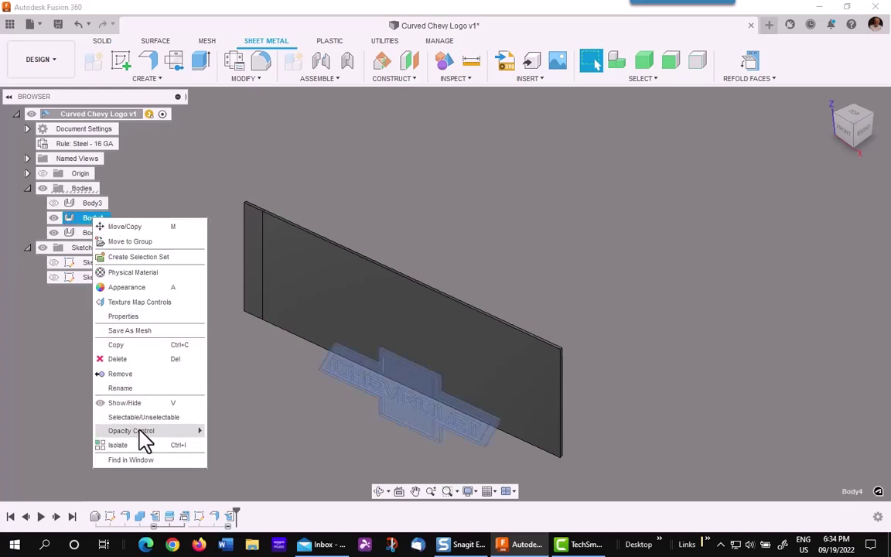
mouse_move(147, 432)
click(240, 548)
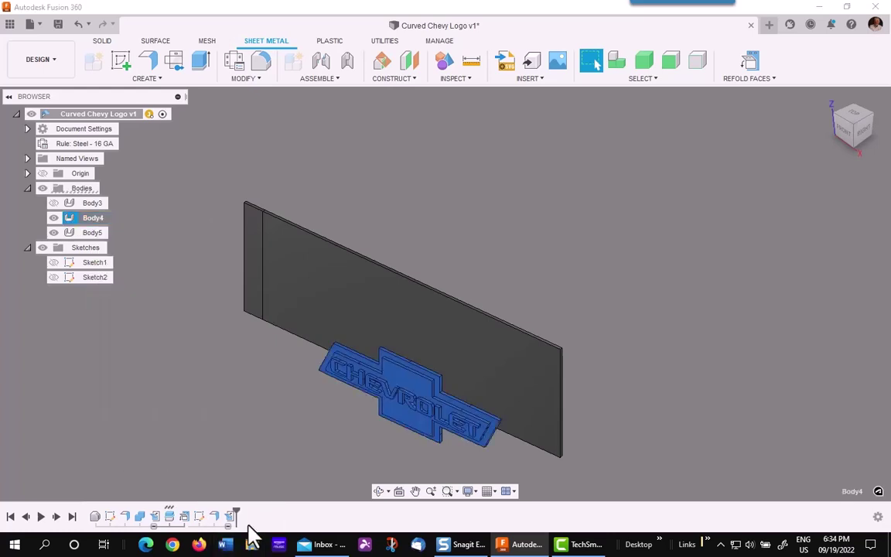
scroll(261, 434, up, 1)
click(260, 434)
scroll(272, 409, down, 1)
key(Escape)
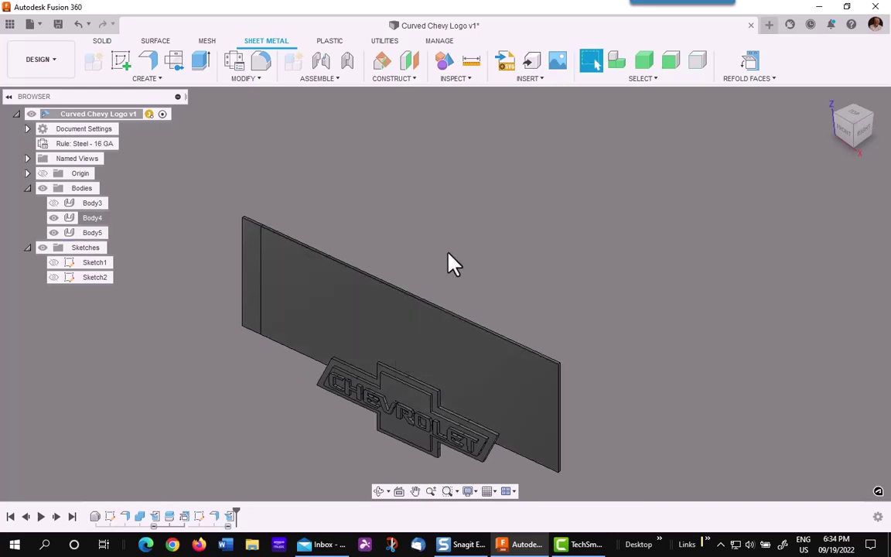
click(366, 302)
key(Escape)
Align the flange body to the logo, matching the center of the unfolded flange's large front face to the logo's back face
click(103, 41)
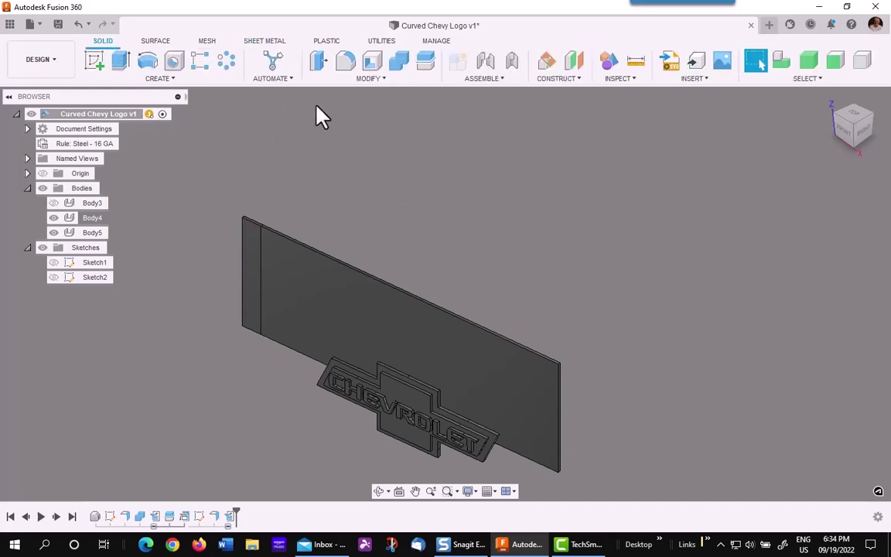
click(379, 78)
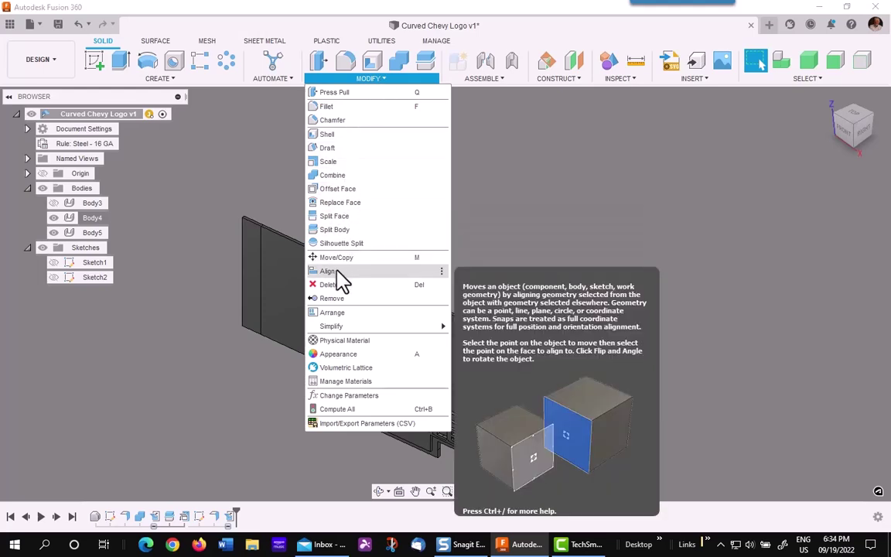
click(331, 270)
scroll(527, 303, up, 2)
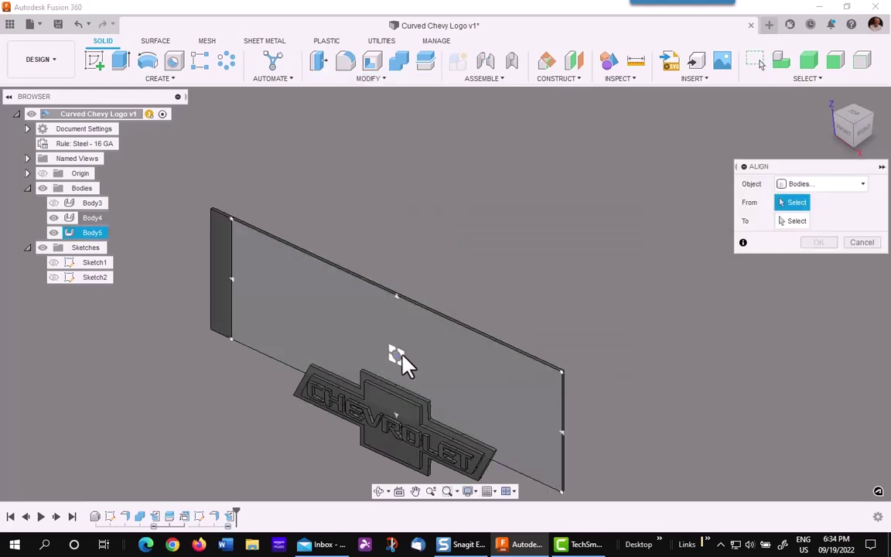
click(401, 364)
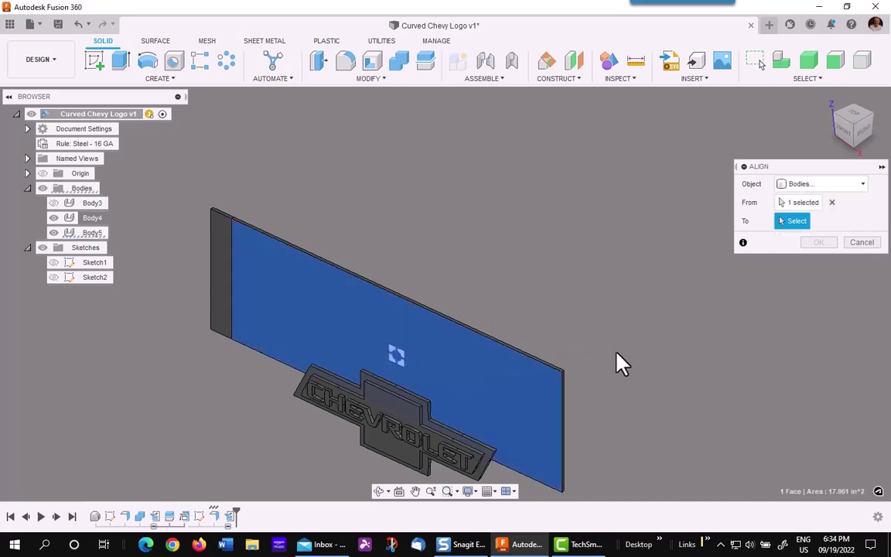
middle_drag(623, 363, 592, 324)
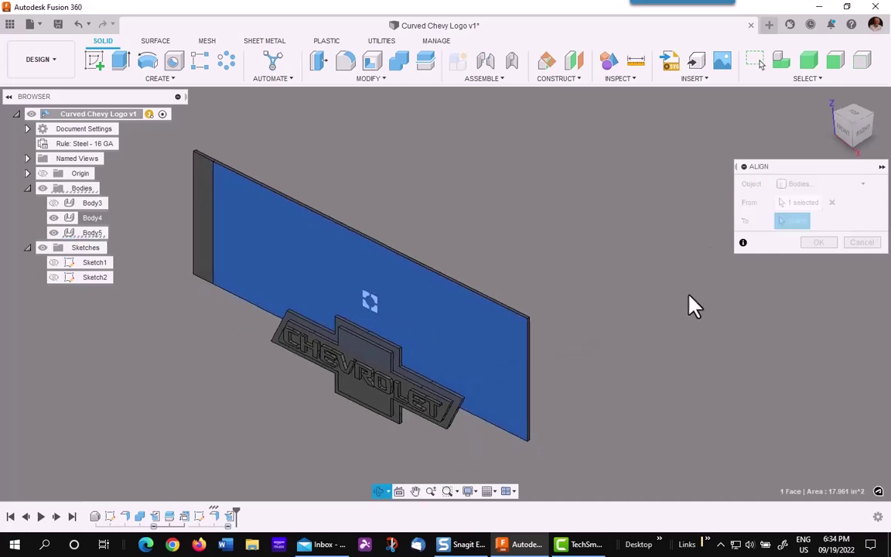
shift+middle_drag(692, 311, 579, 275)
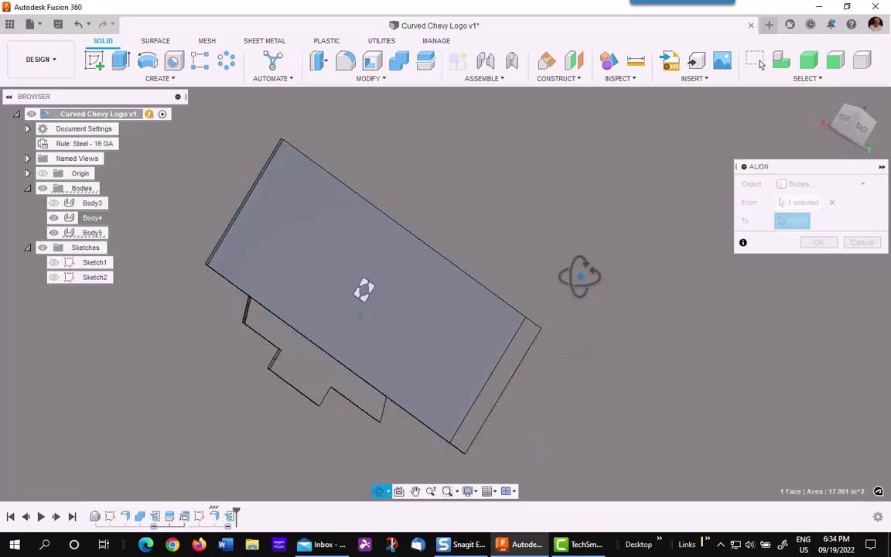
click(316, 358)
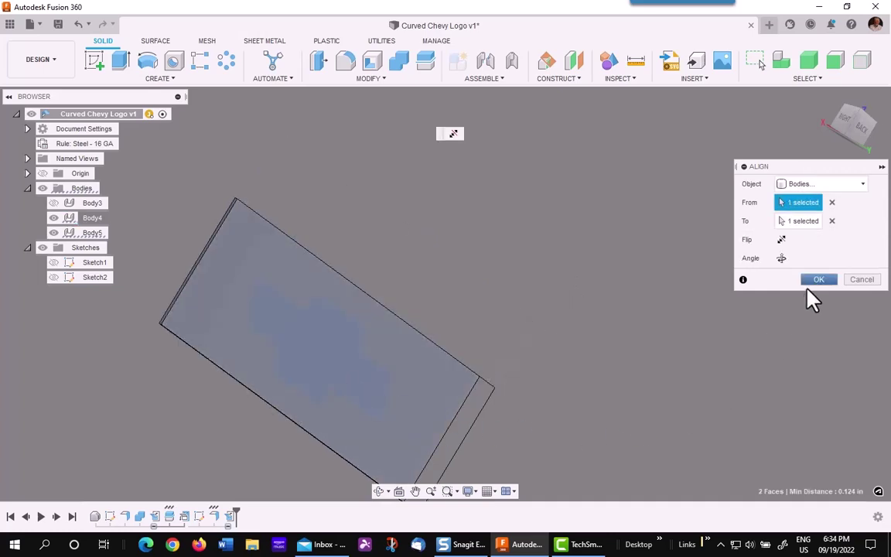
click(810, 283)
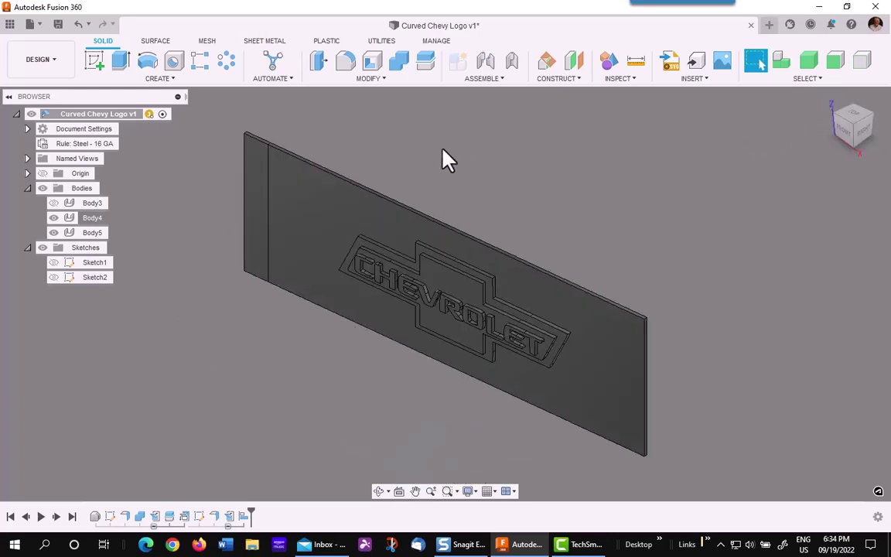
Combine the logo body into the flange body with the Join operation, and refold the flange's faces
click(374, 78)
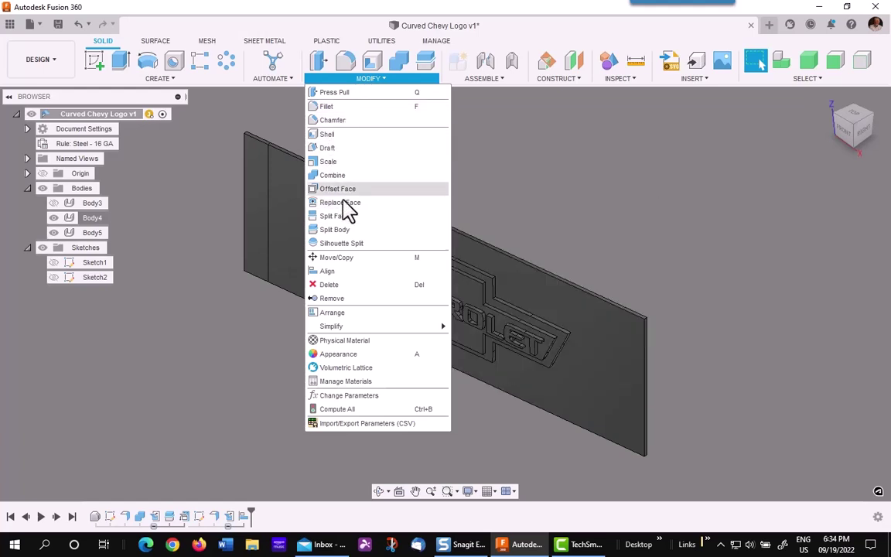
click(333, 176)
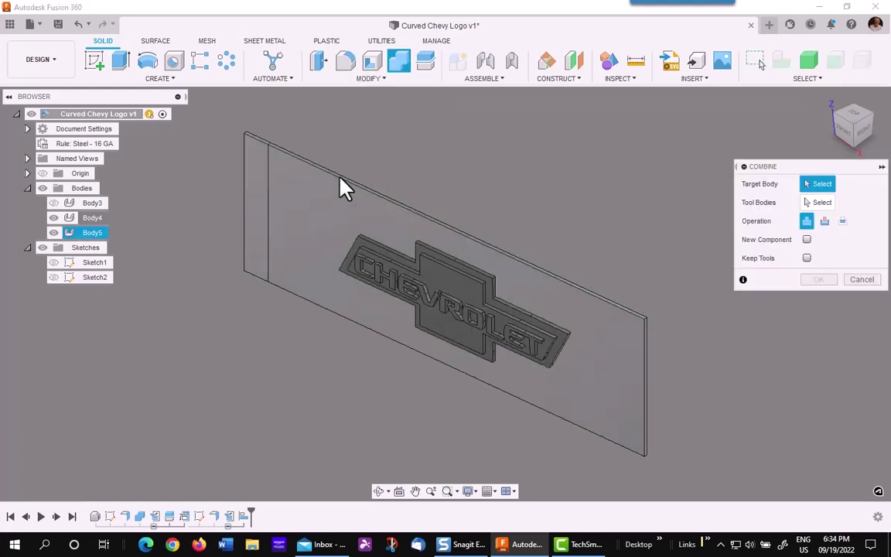
click(316, 198)
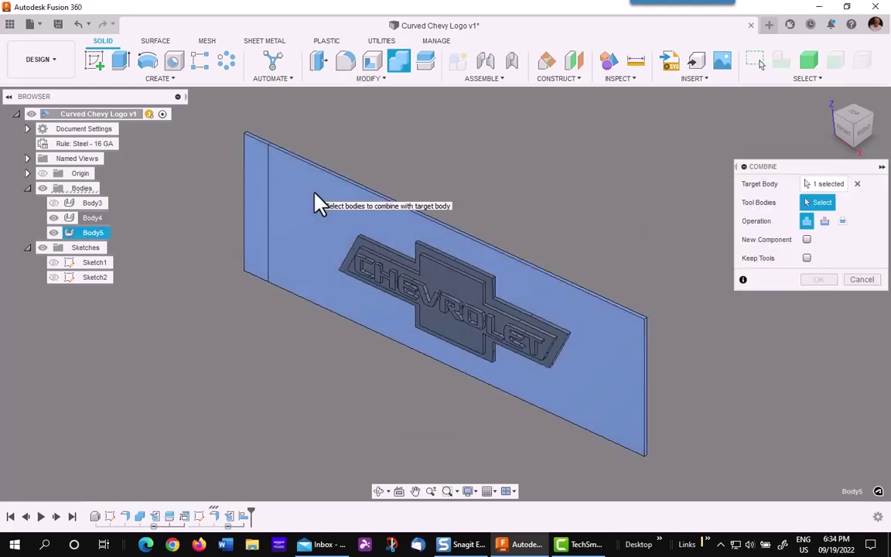
click(497, 308)
click(819, 280)
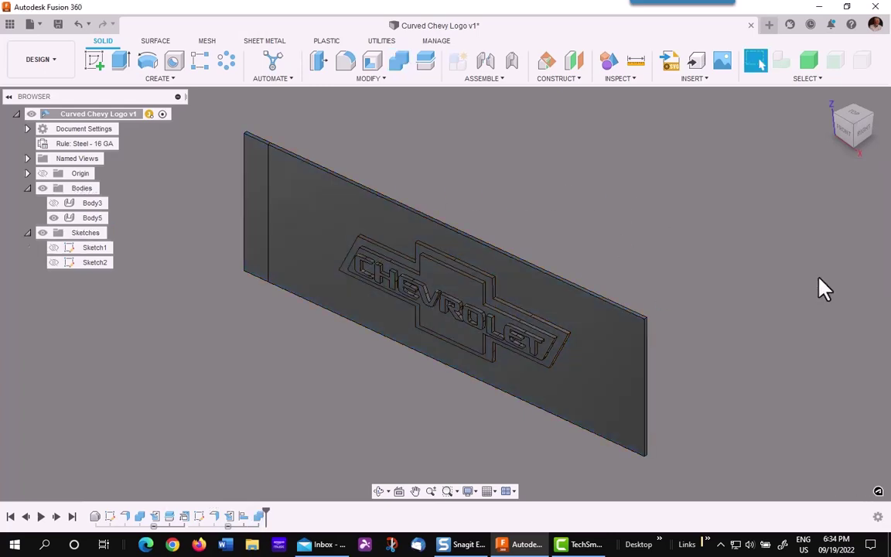
click(263, 43)
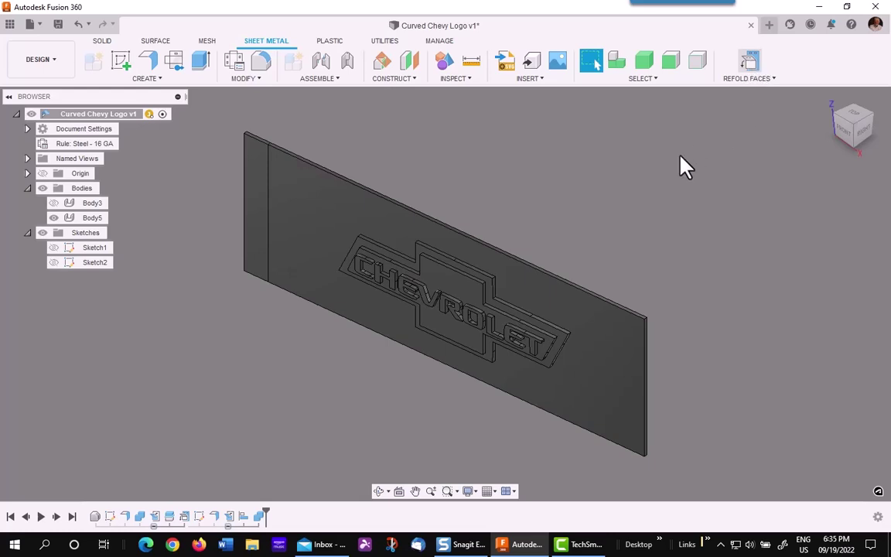
shift+middle_drag(680, 167, 662, 229)
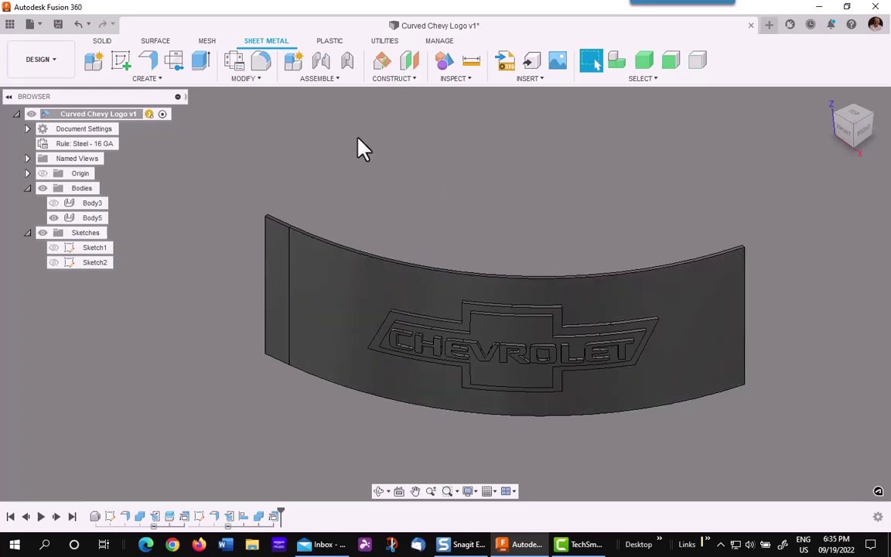
Split the combined body using the flange's curved front face as the splitting tool
click(103, 41)
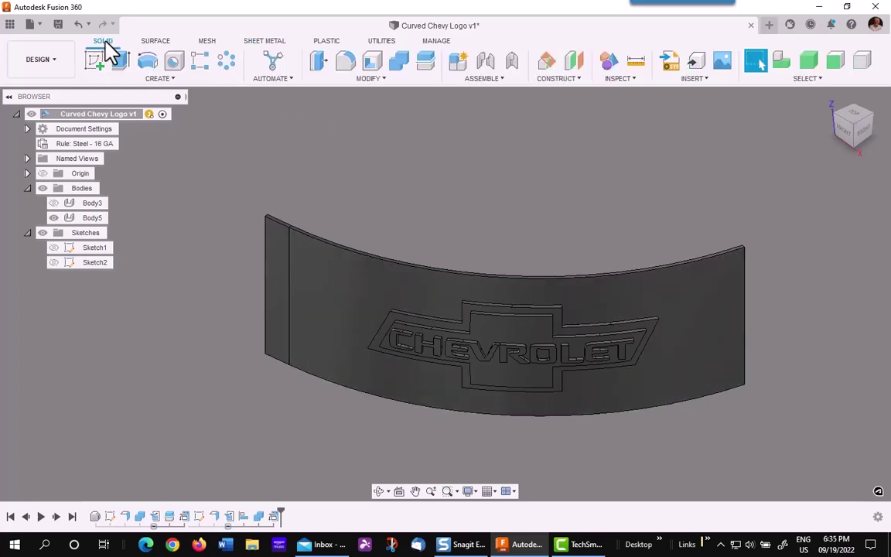
click(383, 79)
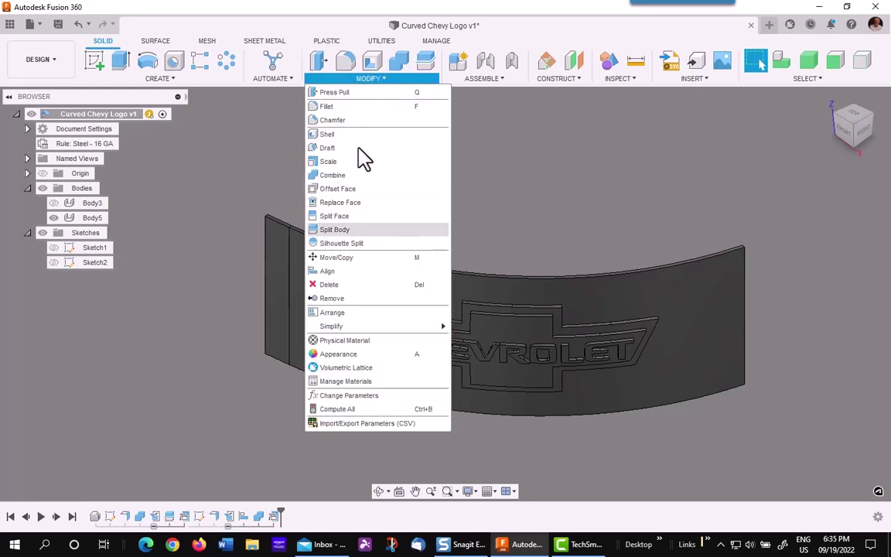
click(345, 229)
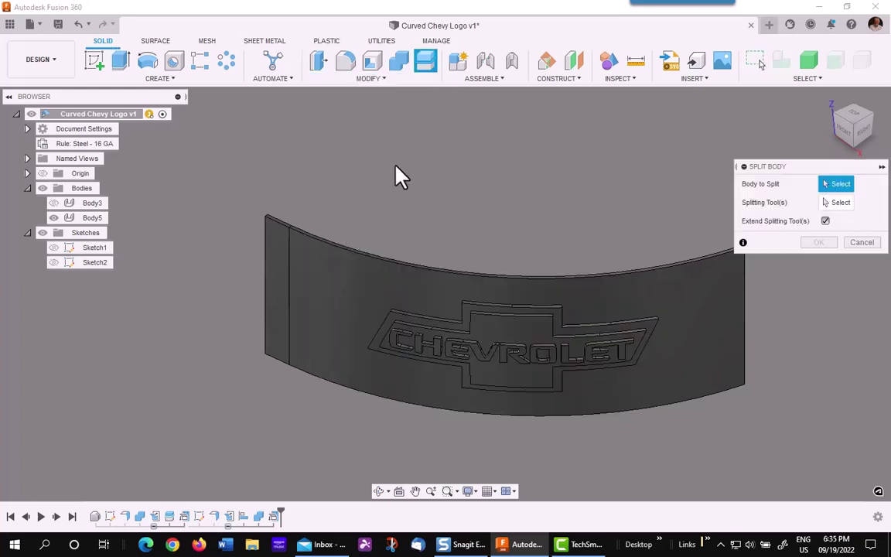
click(477, 331)
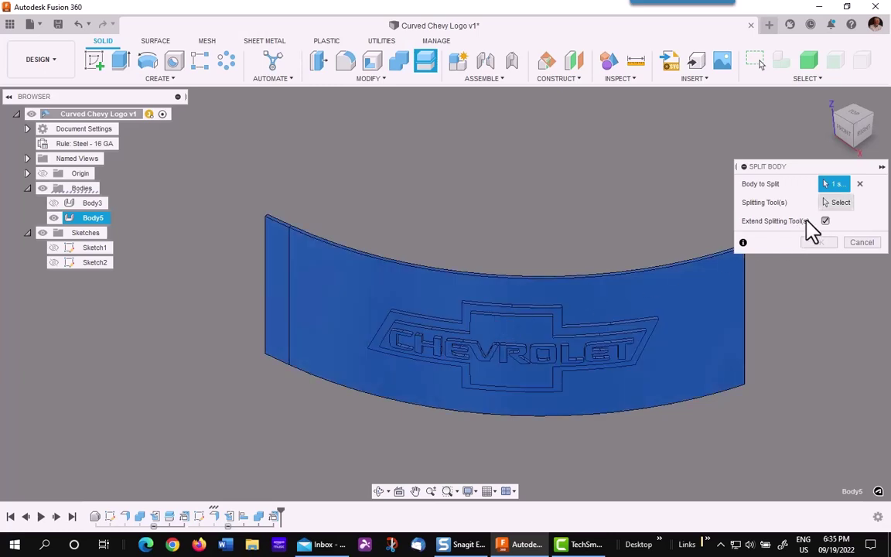
click(834, 202)
click(713, 285)
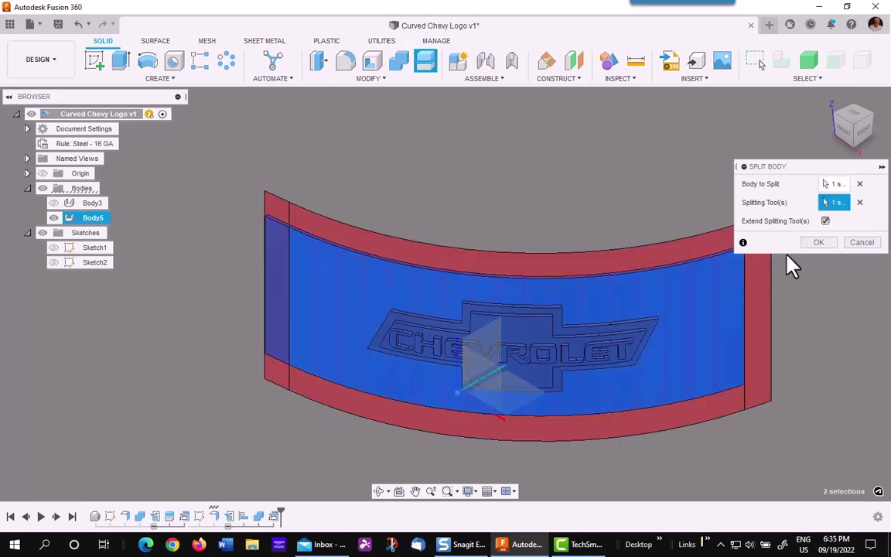
click(819, 242)
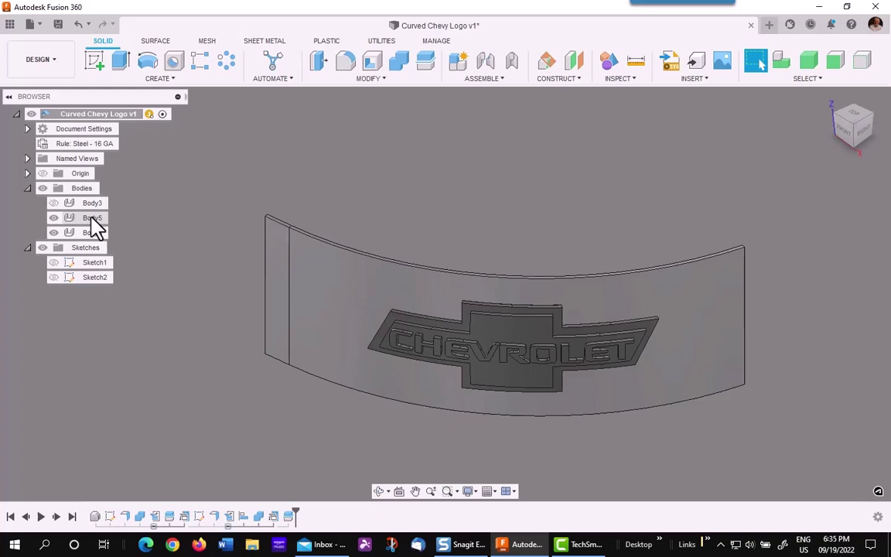
Remove the new curved flange body, Body5, and the hidden original flange body, Body3
right_click(90, 223)
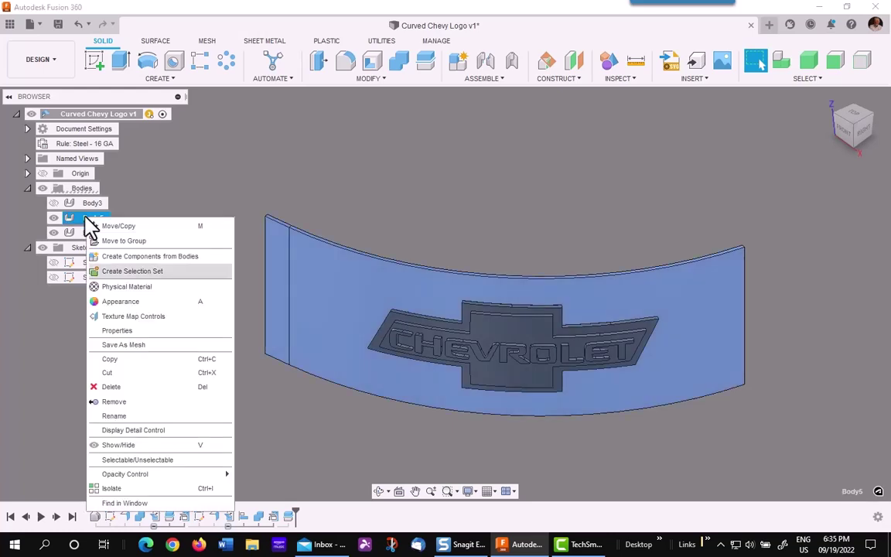
click(123, 403)
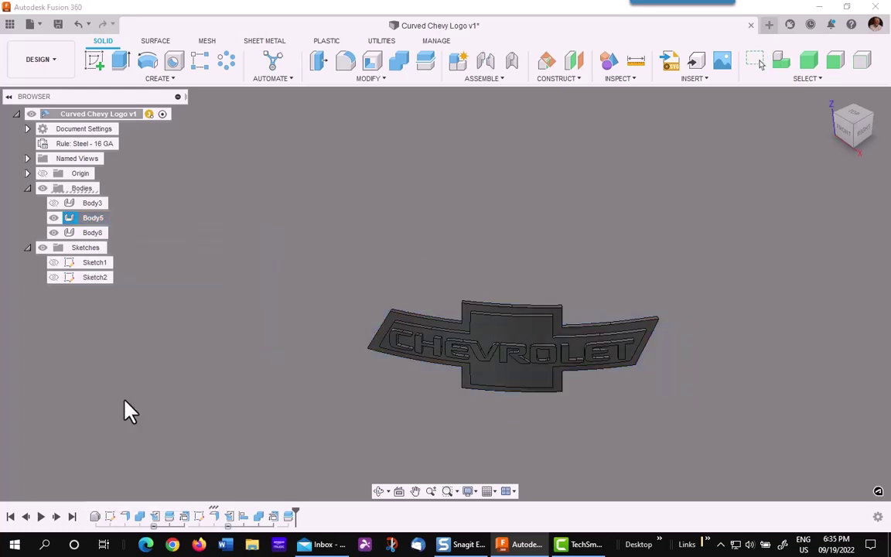
right_click(90, 203)
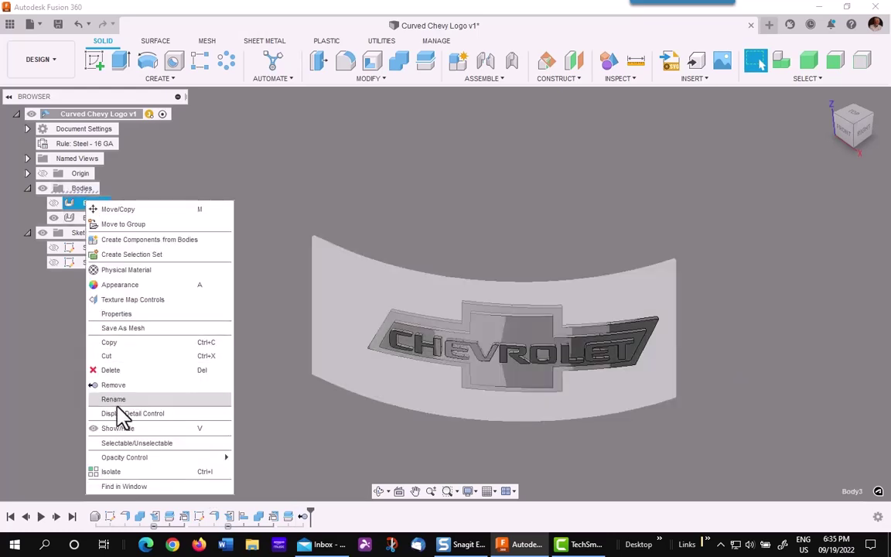
click(116, 384)
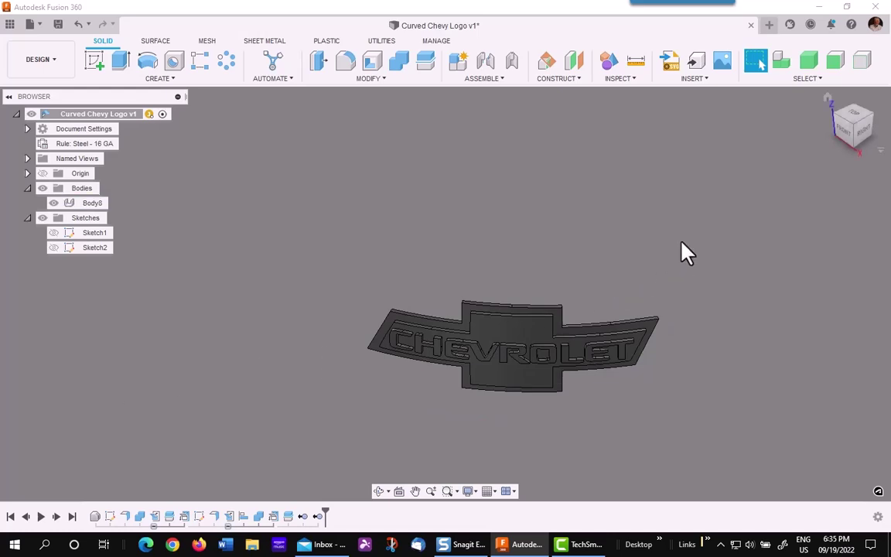
Measure the radius of the re-bent logo's curved back face
drag(828, 95, 783, 192)
click(639, 62)
click(528, 311)
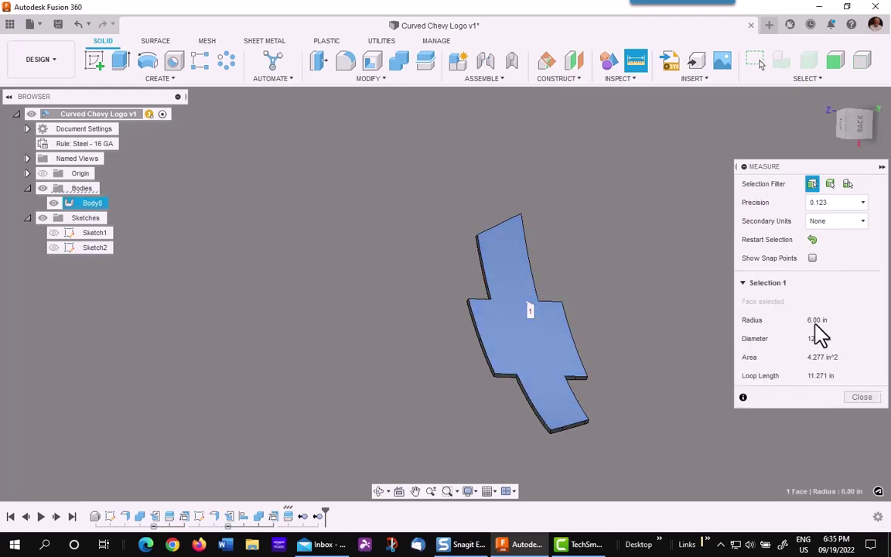